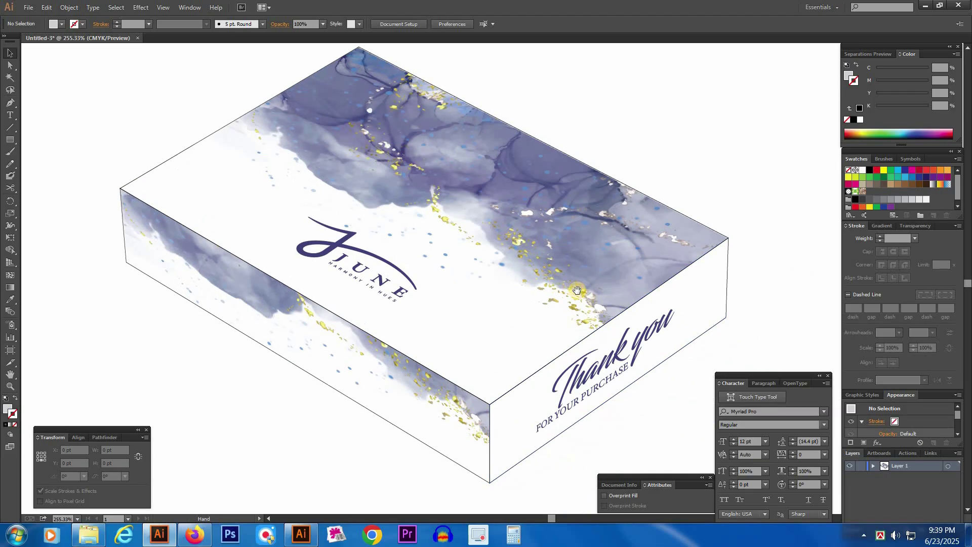
Examine the finished box mockup with artwork on its top, front and side faces.
{"action": "key", "text": "ctrl+minus"}
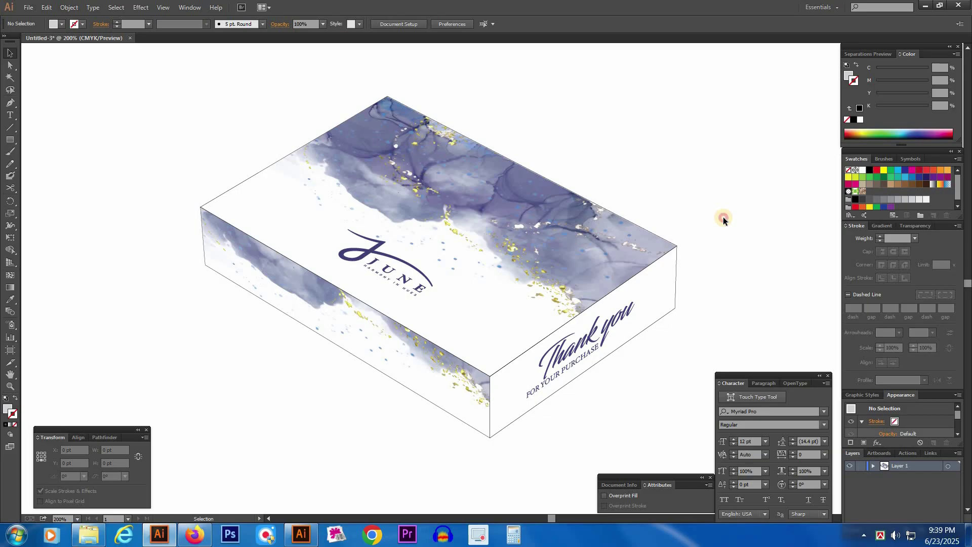
{"action": "left_click_drag", "start_coordinate": [141, 90], "coordinate": [637, 404]}
{"action": "left_click", "coordinate": [721, 268]}
{"action": "left_click_drag", "start_coordinate": [432, 295], "coordinate": [415, 285]}
{"action": "left_click", "coordinate": [723, 202]}
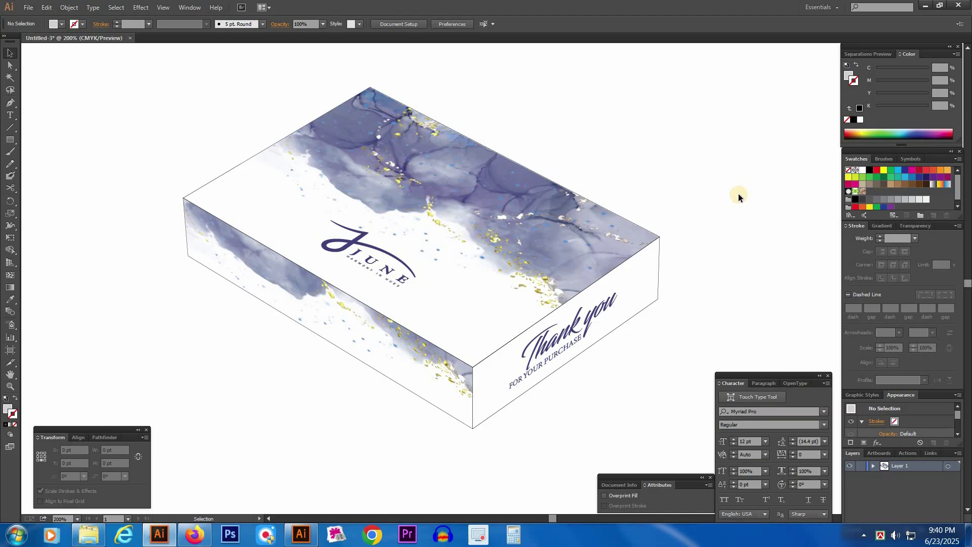
{"action": "left_click_drag", "start_coordinate": [728, 181], "coordinate": [728, 183]}
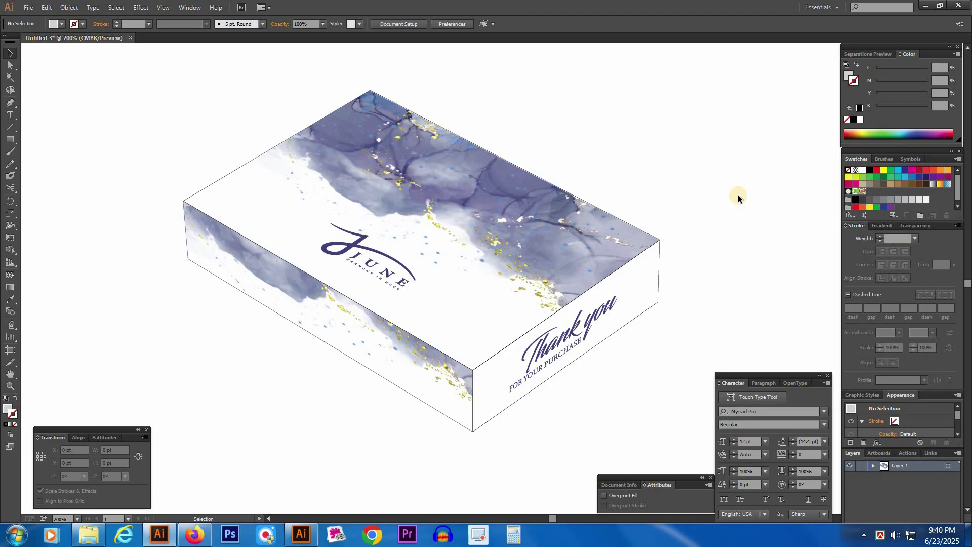
{"action": "key", "text": "space"}
{"action": "left_click_drag", "start_coordinate": [597, 284], "coordinate": [649, 258]}
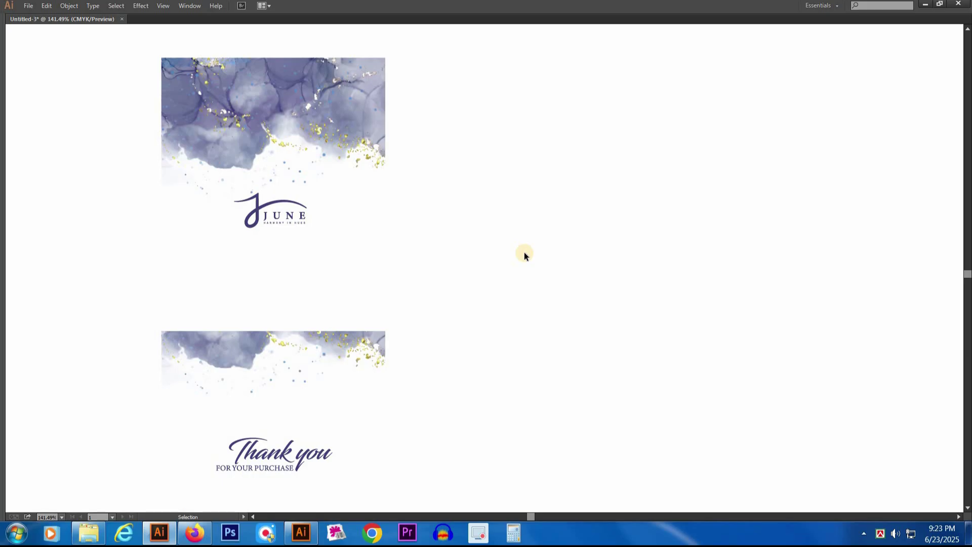
Look over the three flat artwork pieces: the JUNE logo panel, the front watercolor strip and the Thank you text.
{"action": "left_click", "coordinate": [323, 116]}
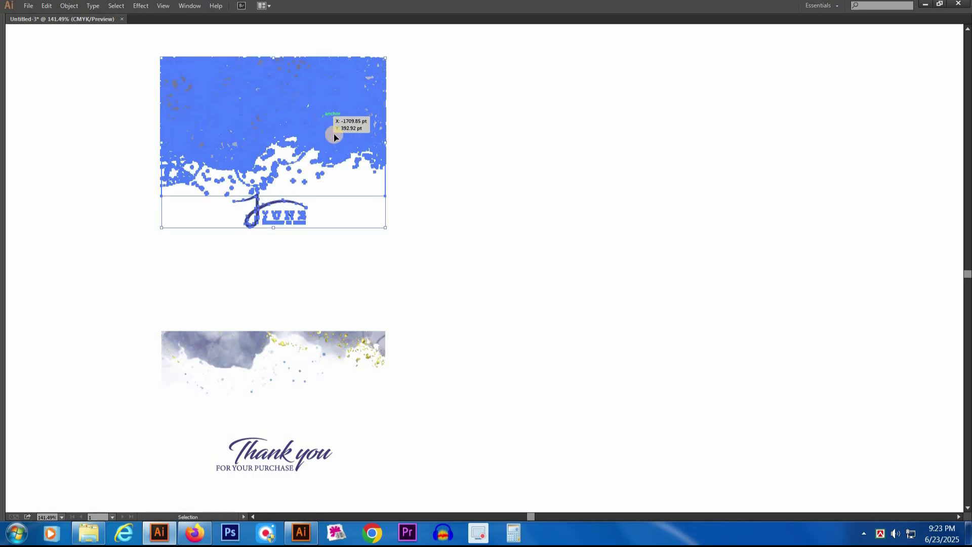
{"action": "left_click", "coordinate": [471, 173]}
{"action": "left_click", "coordinate": [338, 142]}
{"action": "left_click", "coordinate": [348, 260]}
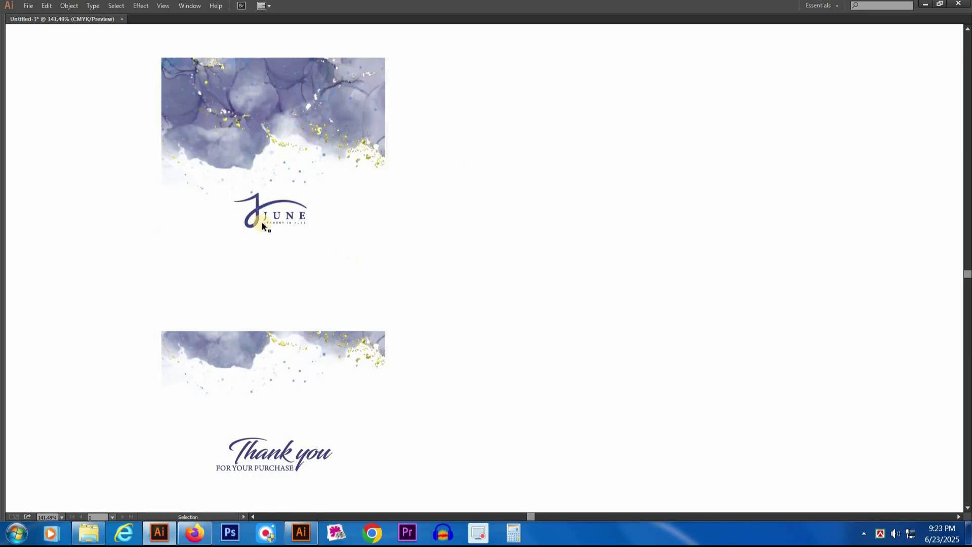
{"action": "left_click", "coordinate": [227, 122]}
{"action": "left_click", "coordinate": [375, 299]}
{"action": "left_click", "coordinate": [216, 343]}
{"action": "left_click", "coordinate": [464, 306]}
{"action": "left_click", "coordinate": [287, 455]}
{"action": "left_click", "coordinate": [530, 302]}
{"action": "left_click_drag", "start_coordinate": [551, 270], "coordinate": [378, 247]}
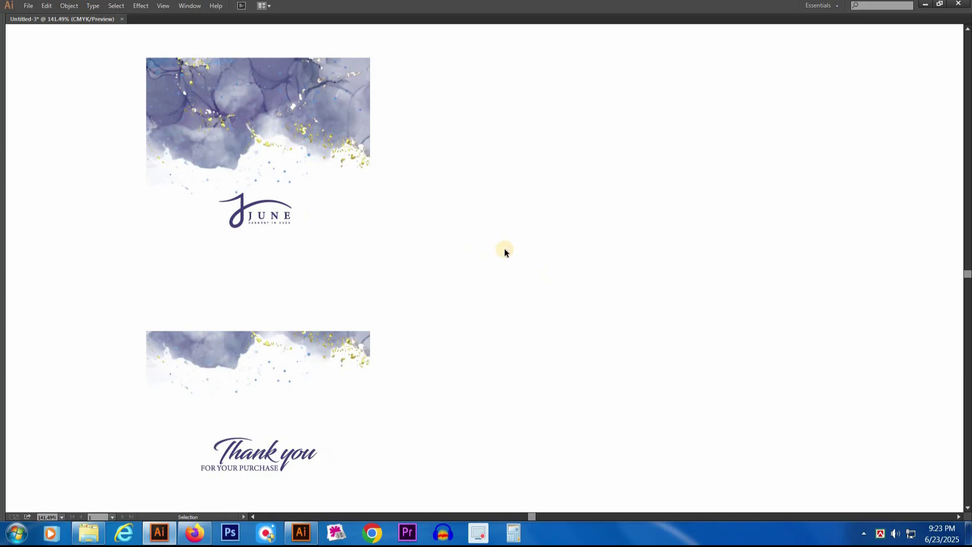
Bring the downloaded white-box.jpg from the browser's Downloads folder into Illustrator and place it beside the artwork.
{"action": "key", "text": "Tab"}
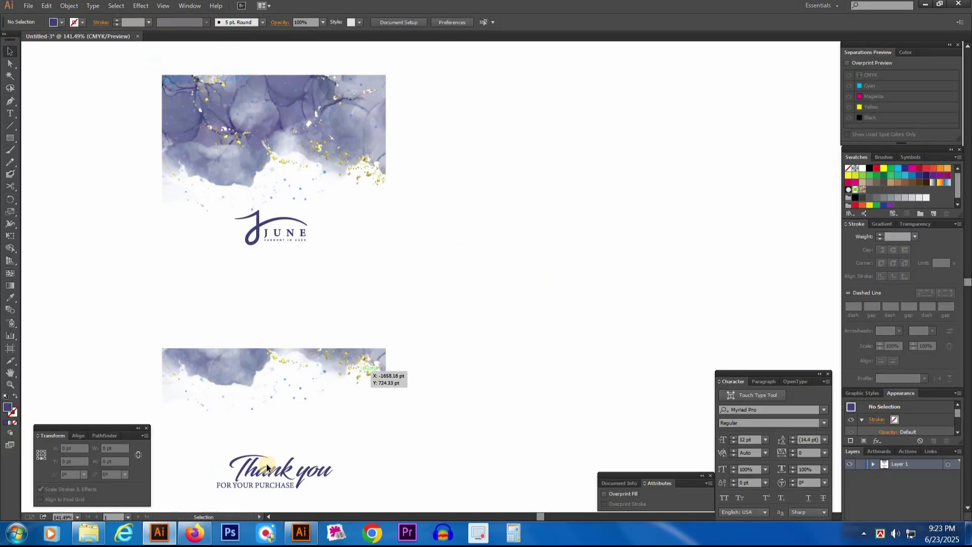
{"action": "left_click", "coordinate": [194, 532]}
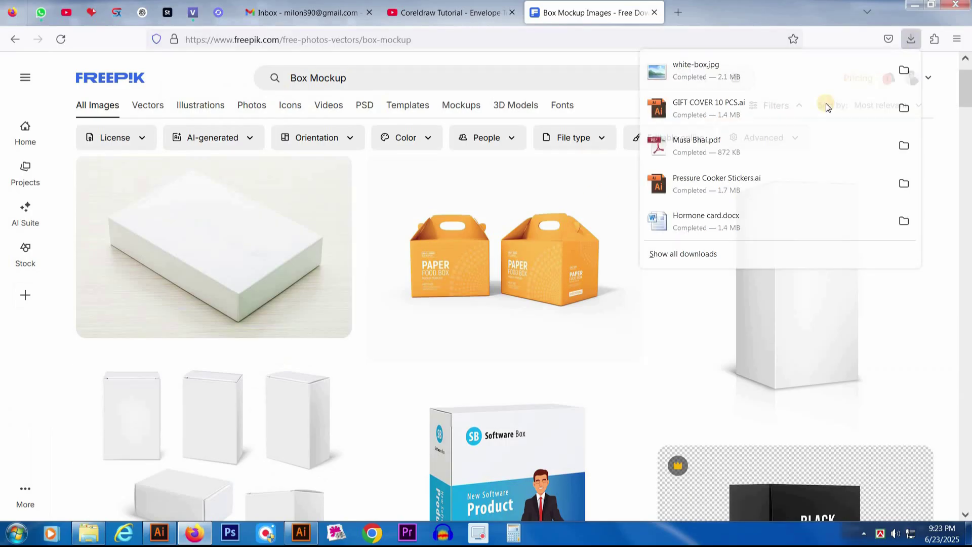
{"action": "left_click", "coordinate": [904, 73]}
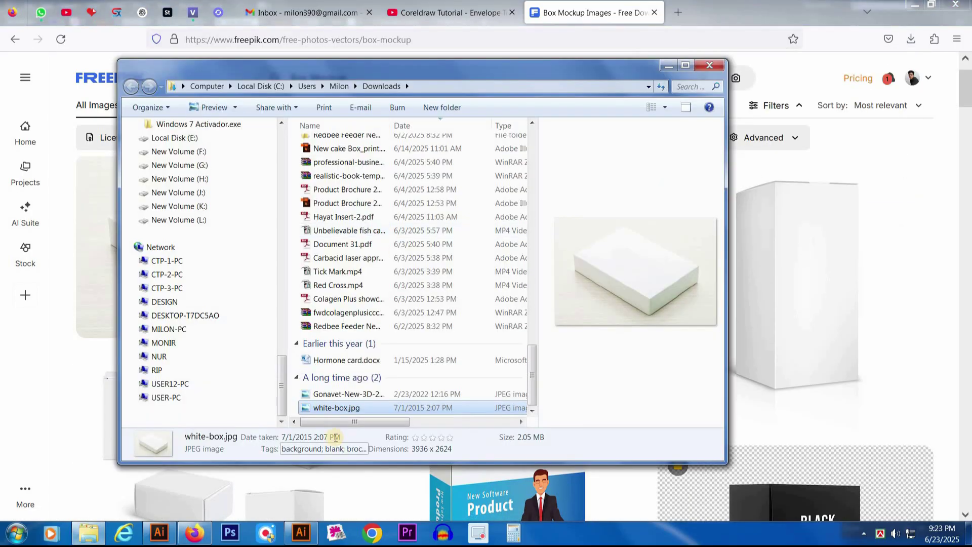
{"action": "left_click_drag", "start_coordinate": [323, 411], "coordinate": [434, 276]}
{"action": "left_click", "coordinate": [685, 266]}
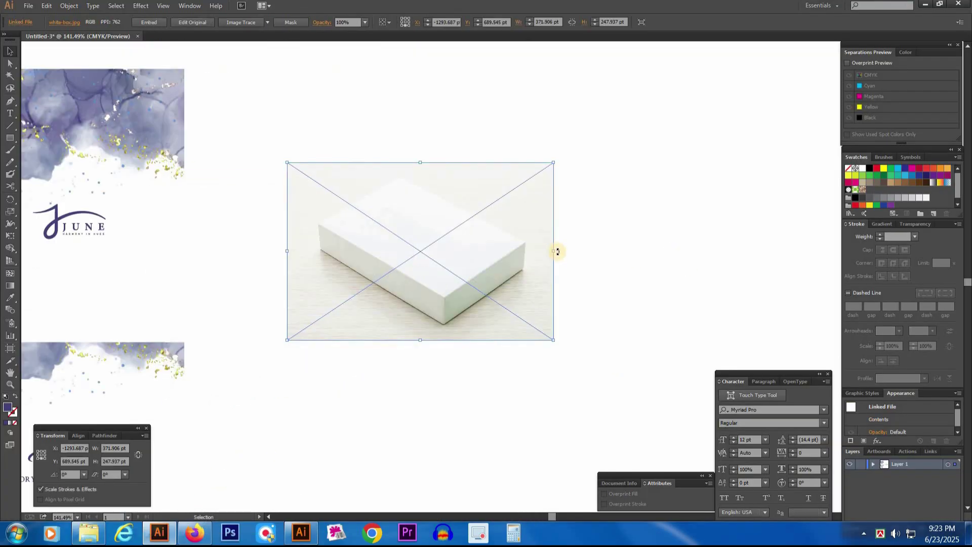
Enlarge the placed box photo proportionally to about 609 × 406 pt and deselect it.
{"action": "left_click_drag", "start_coordinate": [554, 250], "coordinate": [653, 250]}
{"action": "mouse_move", "coordinate": [423, 281]}
{"action": "left_mouse_down"}
{"action": "mouse_move", "coordinate": [440, 289]}
{"action": "mouse_move", "coordinate": [432, 288]}
{"action": "left_mouse_up"}
{"action": "left_click", "coordinate": [718, 243]}
{"action": "left_click", "coordinate": [472, 283]}
{"action": "left_click", "coordinate": [745, 255]}
{"action": "left_click", "coordinate": [468, 338]}
{"action": "left_click", "coordinate": [468, 341]}
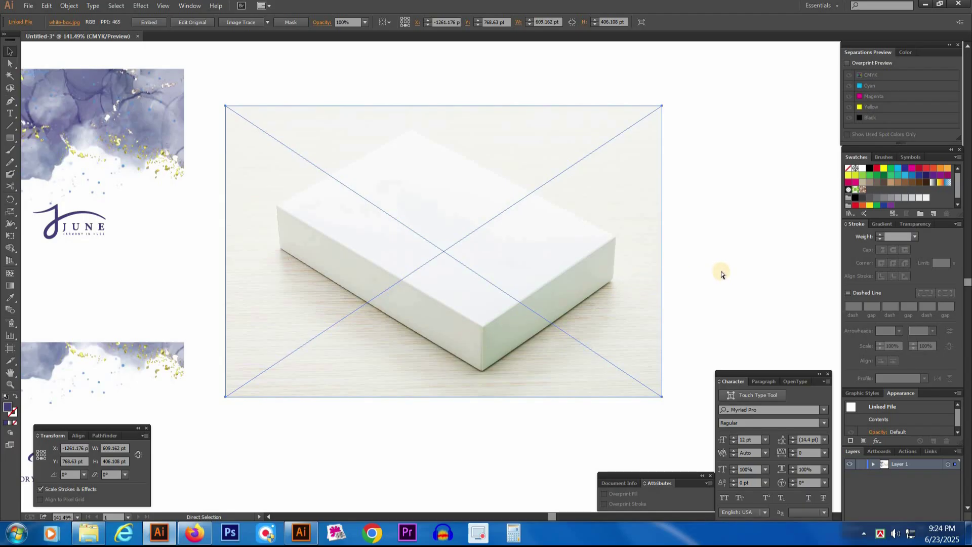
{"action": "left_click", "coordinate": [723, 250]}
{"action": "left_click", "coordinate": [454, 261]}
{"action": "key", "text": "ctrl+shift+a"}
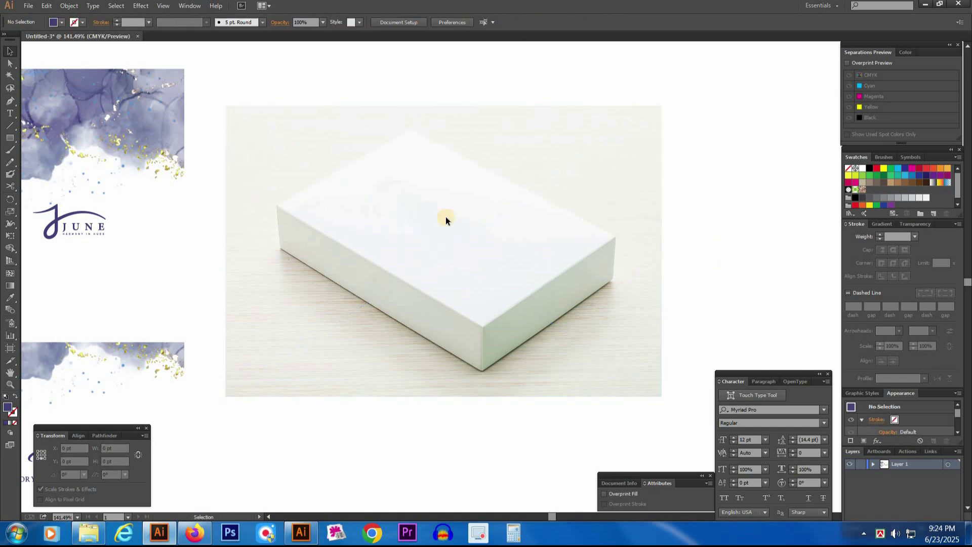
Inspect the edges and faces of the white box in the photo up close.
{"action": "key", "text": "ctrl+y"}
{"action": "key", "text": "ctrl+y"}
{"action": "key", "text": "ctrl+y"}
{"action": "key", "text": "ctrl+y"}
{"action": "left_click_drag", "start_coordinate": [480, 257], "coordinate": [616, 351]}
{"action": "key", "text": "ctrl+minus"}
{"action": "key", "text": "ctrl+minus"}
{"action": "key", "text": "ctrl+minus"}
{"action": "key", "text": "ctrl+minus"}
{"action": "key", "text": "ctrl+minus"}
{"action": "key", "text": "ctrl+minus"}
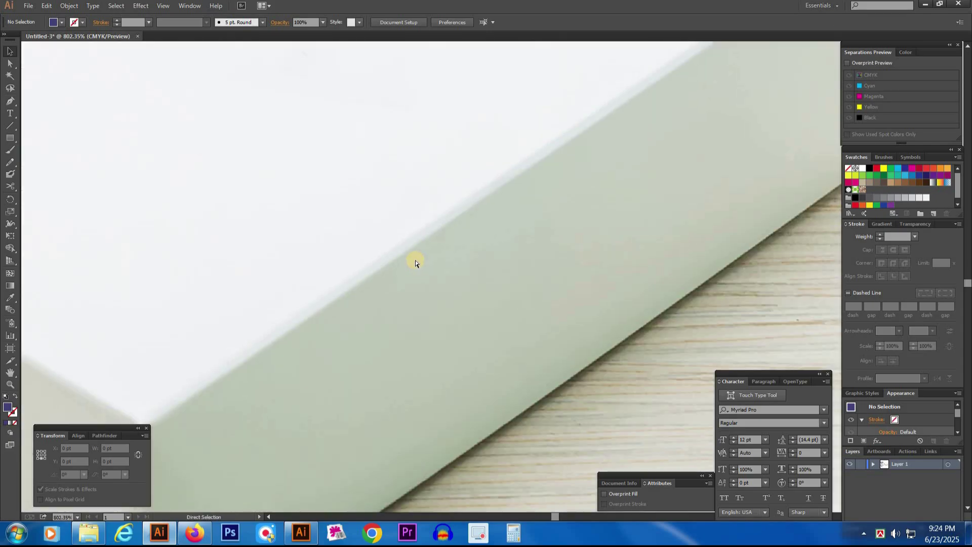
{"action": "scroll", "coordinate": [411, 265], "scroll_direction": "up", "scroll_amount": 3}
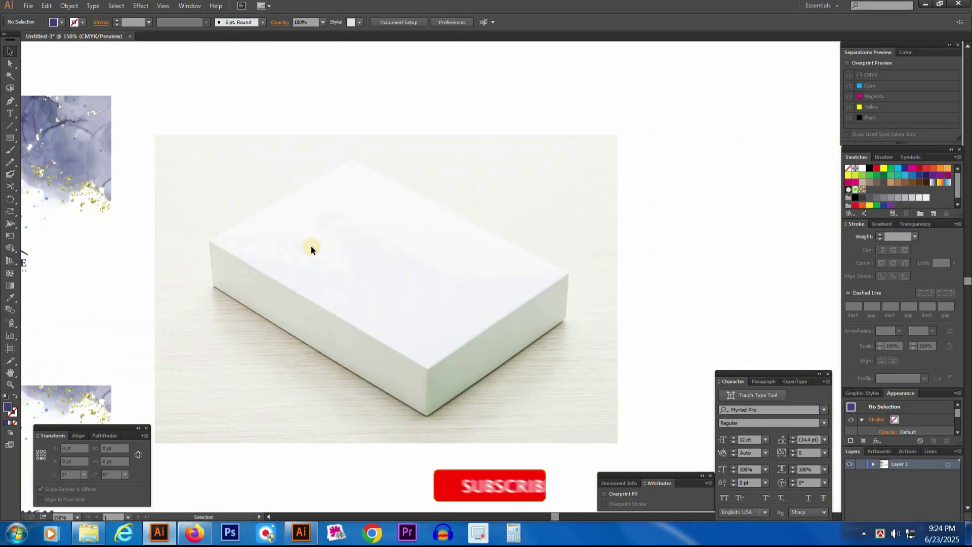
Draw a rectangle about 245 × 141 pt from the box's left top corner and swap its fill to a stroke.
{"action": "left_click", "coordinate": [10, 137]}
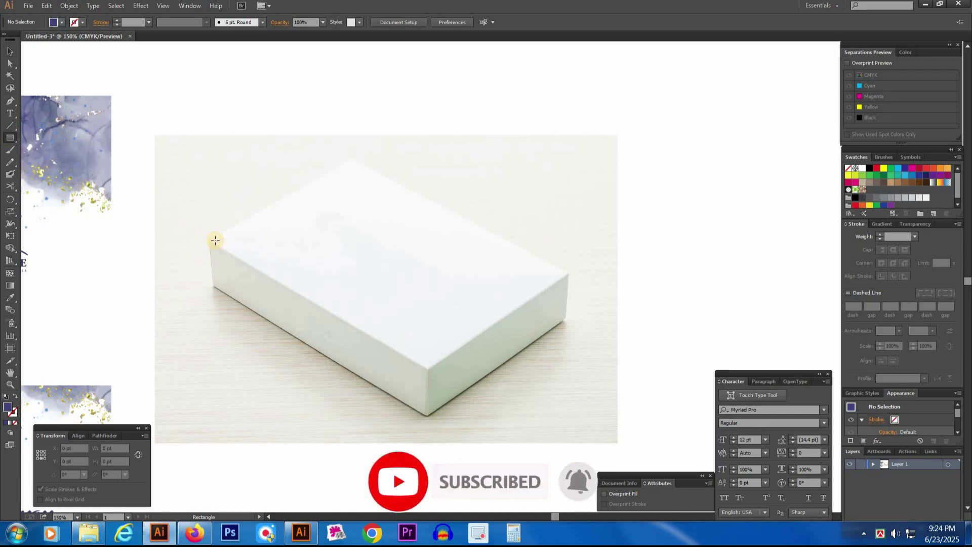
{"action": "left_click_drag", "start_coordinate": [210, 242], "coordinate": [411, 329]}
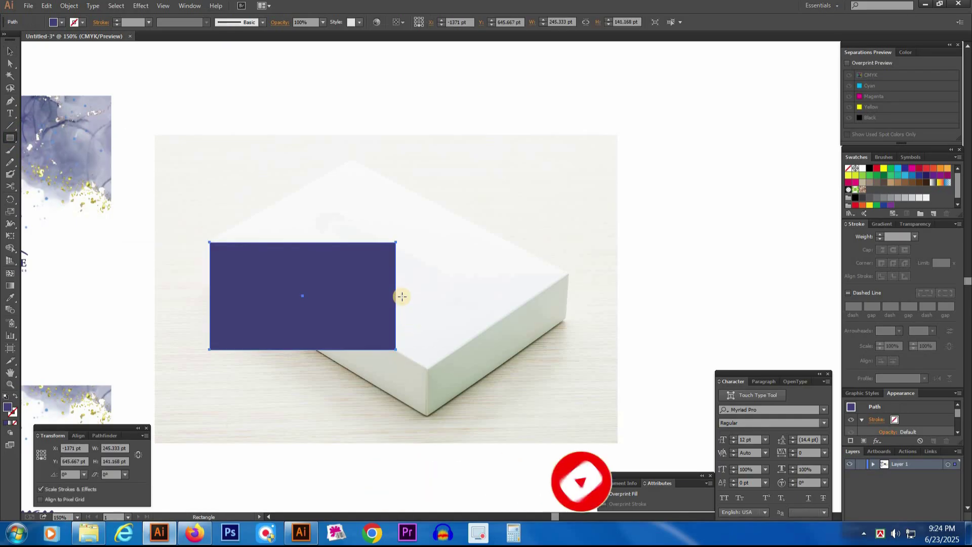
{"action": "key", "text": "ctrl"}
{"action": "key", "text": "shift+x"}
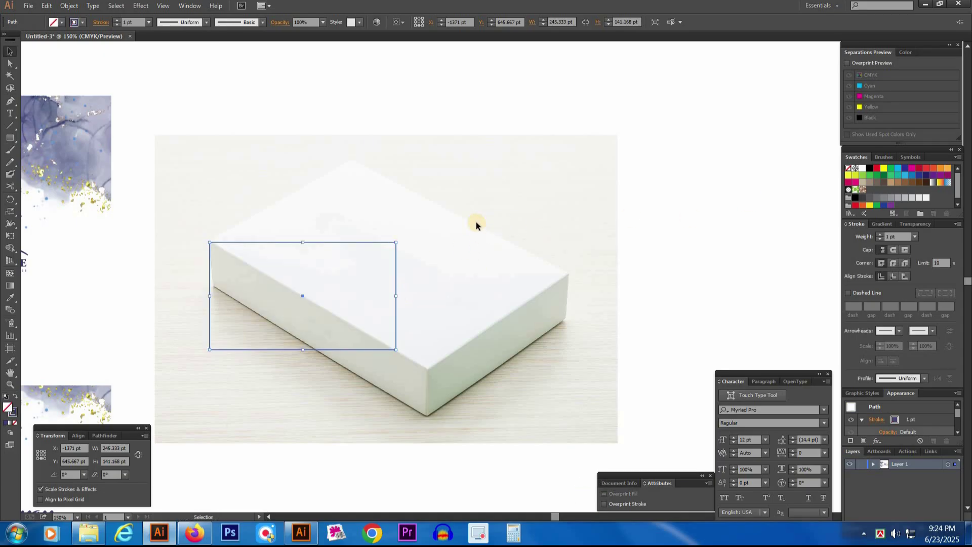
Reshape the rectangle by moving its corner points onto the corners of the box's top face.
{"action": "left_click_drag", "start_coordinate": [397, 242], "coordinate": [350, 160]}
{"action": "left_click_drag", "start_coordinate": [395, 349], "coordinate": [568, 276]}
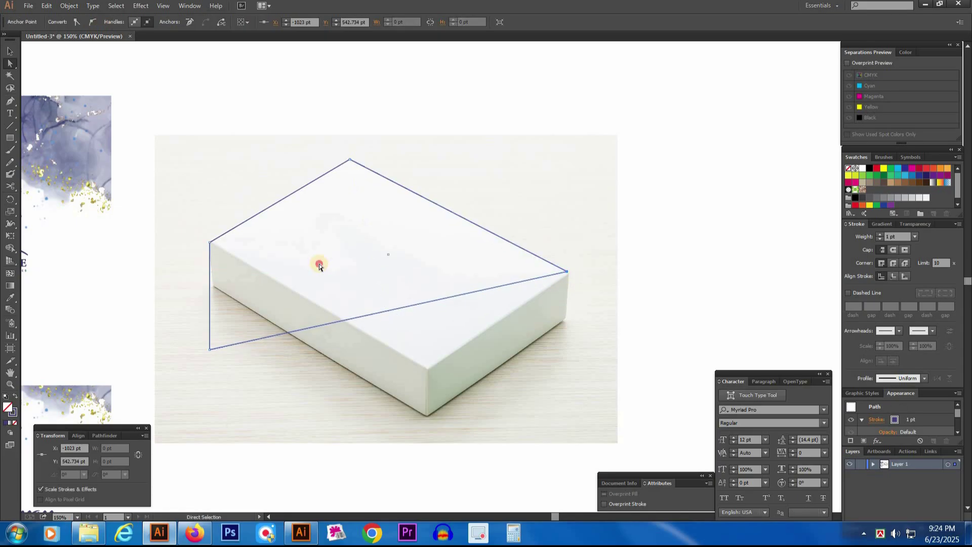
{"action": "left_click_drag", "start_coordinate": [209, 349], "coordinate": [427, 369]}
{"action": "left_click_drag", "start_coordinate": [427, 314], "coordinate": [427, 314]}
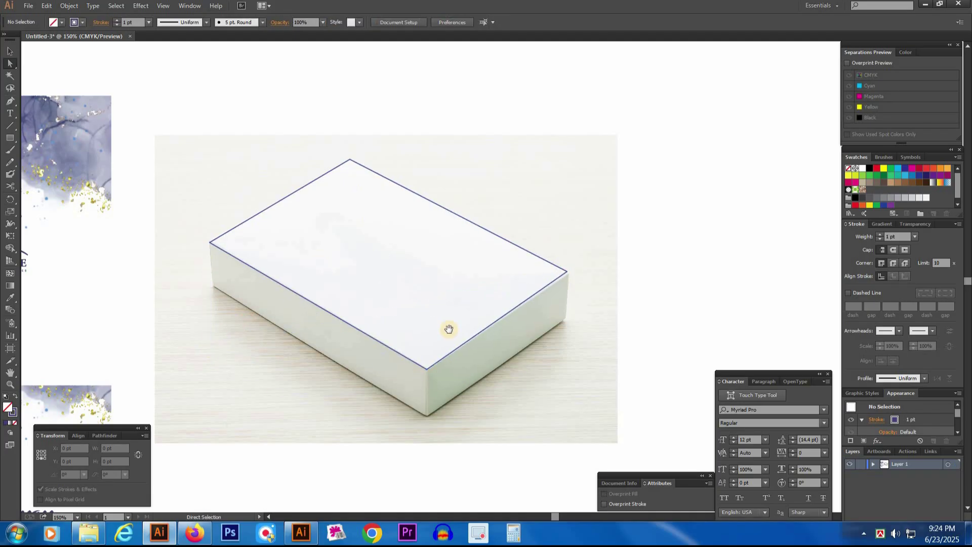
Draw a second rectangle about 45 × 103 pt and snap its upper right corner to the top outline's left corner.
{"action": "scroll", "coordinate": [439, 314], "scroll_direction": "down", "scroll_amount": 1}
{"action": "key", "text": "m"}
{"action": "left_click_drag", "start_coordinate": [265, 344], "coordinate": [230, 264]}
{"action": "key", "text": "a"}
{"action": "left_click_drag", "start_coordinate": [172, 177], "coordinate": [294, 322]}
{"action": "key", "text": "v"}
{"action": "left_click_drag", "start_coordinate": [362, 136], "coordinate": [710, 417]}
{"action": "left_click_drag", "start_coordinate": [439, 405], "coordinate": [456, 457]}
{"action": "left_click", "coordinate": [561, 419]}
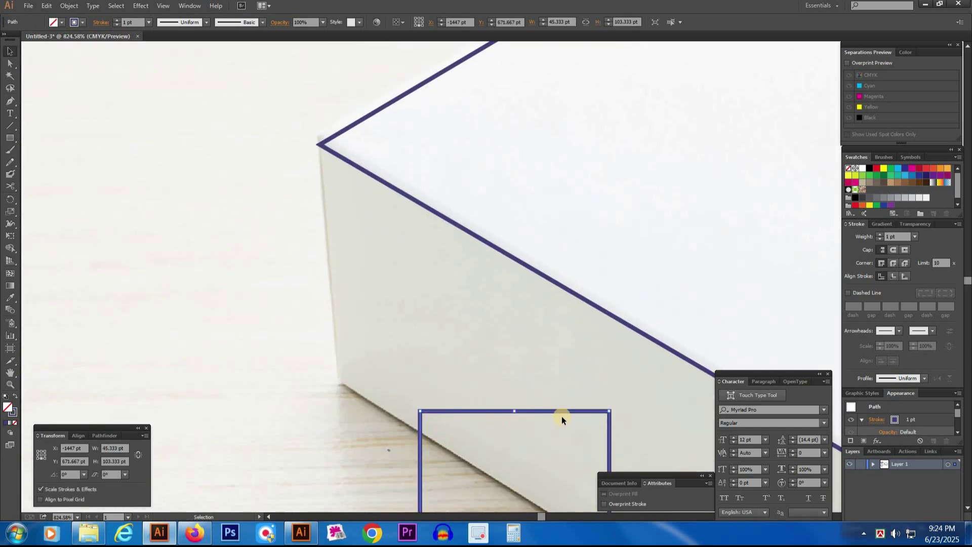
{"action": "left_click_drag", "start_coordinate": [609, 427], "coordinate": [320, 161]}
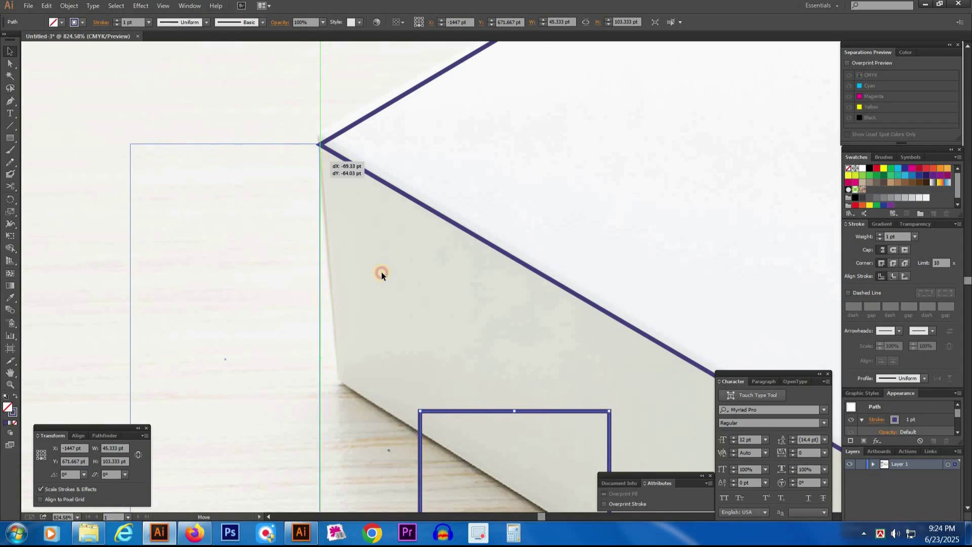
Stretch the second rectangle along the box's long side, snapping one corner point to the top outline's front corner.
{"action": "left_click", "coordinate": [416, 334], "text": "ctrl+alt"}
{"action": "left_click", "coordinate": [416, 334], "text": "ctrl+alt"}
{"action": "left_click", "coordinate": [415, 333], "text": "ctrl+alt"}
{"action": "left_click", "coordinate": [416, 334], "text": "ctrl+alt"}
{"action": "left_click_drag", "start_coordinate": [579, 306], "coordinate": [232, 331]}
{"action": "key", "text": "a"}
{"action": "left_click", "coordinate": [232, 331]}
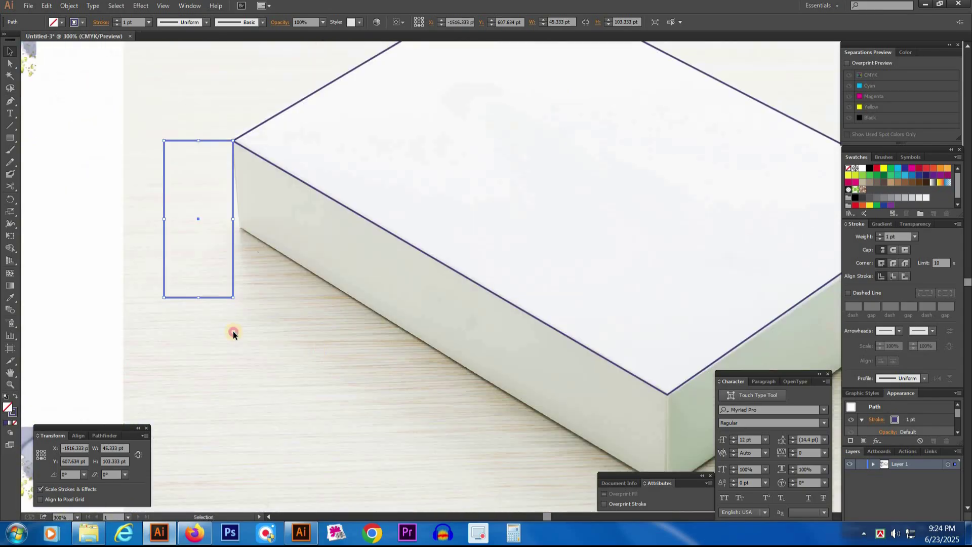
{"action": "left_click_drag", "start_coordinate": [187, 298], "coordinate": [580, 413]}
{"action": "left_click_drag", "start_coordinate": [529, 333], "coordinate": [268, 256]}
{"action": "left_click_drag", "start_coordinate": [268, 256], "coordinate": [380, 391]}
{"action": "left_click_drag", "start_coordinate": [681, 325], "coordinate": [390, 311]}
{"action": "left_click", "coordinate": [384, 312]}
{"action": "left_click_drag", "start_coordinate": [332, 317], "coordinate": [427, 251]}
Move the second shape's lower front point down to the bottom of the box's front vertical edge.
{"action": "left_click", "coordinate": [336, 360]}
{"action": "left_click", "coordinate": [337, 359], "text": "ctrl+alt"}
{"action": "left_click_drag", "start_coordinate": [390, 292], "coordinate": [322, 273]}
{"action": "left_click", "coordinate": [12, 65]}
{"action": "left_click_drag", "start_coordinate": [236, 230], "coordinate": [492, 421]}
{"action": "left_click_drag", "start_coordinate": [492, 423], "coordinate": [492, 421]}
{"action": "left_click", "coordinate": [417, 282]}
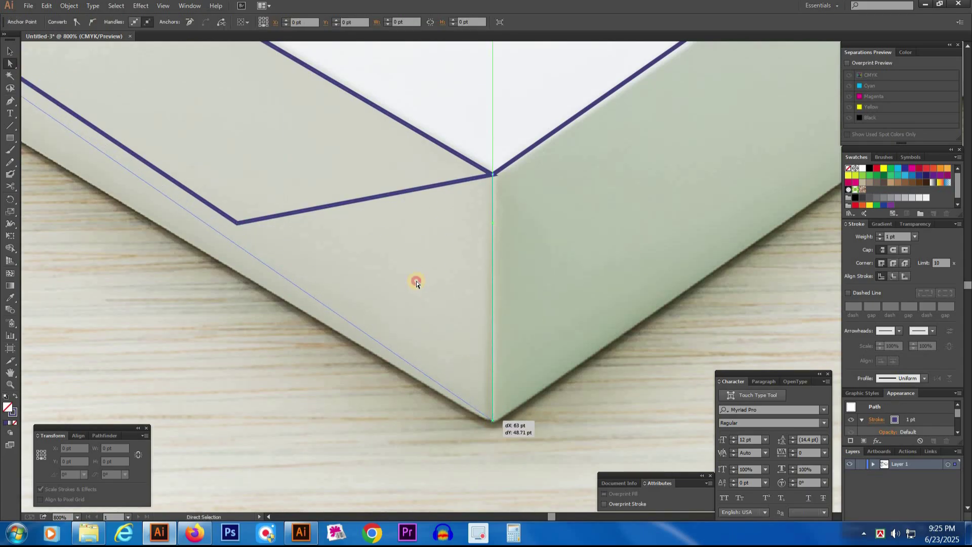
Move the second shape's remaining point onto the lower left corner of the box's long side.
{"action": "left_click", "coordinate": [278, 217], "text": "ctrl+alt"}
{"action": "left_click", "coordinate": [285, 222], "text": "ctrl+alt"}
{"action": "left_click", "coordinate": [324, 165], "text": "ctrl+alt"}
{"action": "left_click_drag", "start_coordinate": [398, 194], "coordinate": [562, 327]}
{"action": "left_click_drag", "start_coordinate": [155, 115], "coordinate": [363, 351]}
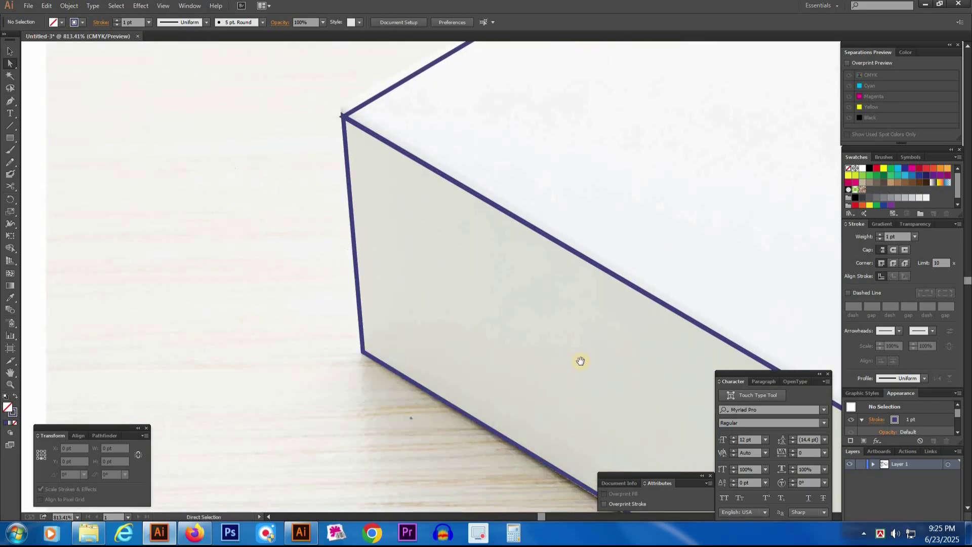
Draw a third rectangle about 52 × 44 pt over the bottom edge of the box's short side.
{"action": "left_click", "coordinate": [599, 334], "text": "ctrl+alt"}
{"action": "left_click", "coordinate": [596, 335], "text": "ctrl+alt"}
{"action": "left_click", "coordinate": [587, 335], "text": "ctrl+alt"}
{"action": "left_click", "coordinate": [586, 332], "text": "ctrl+alt"}
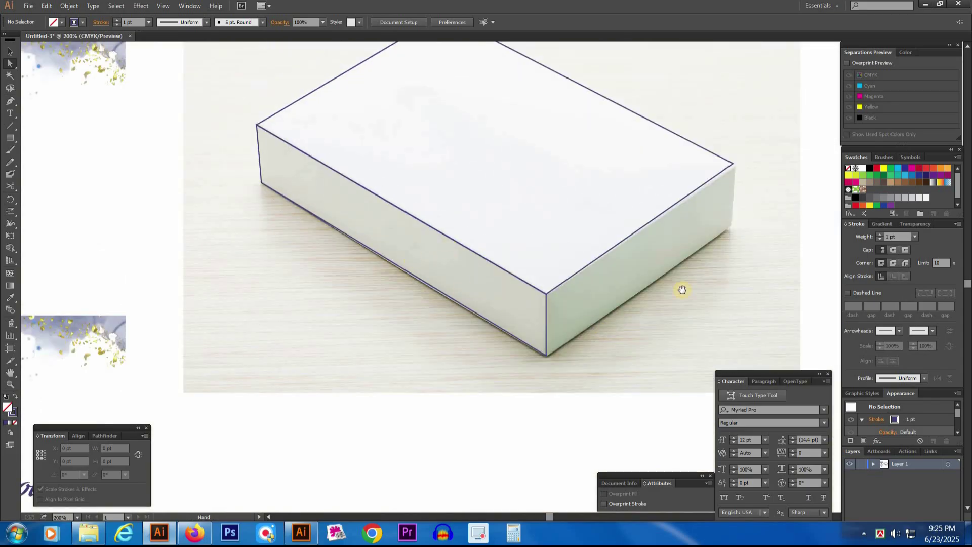
{"action": "left_click_drag", "start_coordinate": [682, 289], "coordinate": [487, 267]}
{"action": "left_click_drag", "start_coordinate": [604, 443], "coordinate": [262, 267]}
{"action": "left_click_drag", "start_coordinate": [408, 367], "coordinate": [423, 416]}
{"action": "key", "text": "m"}
{"action": "left_click_drag", "start_coordinate": [276, 244], "coordinate": [419, 364]}
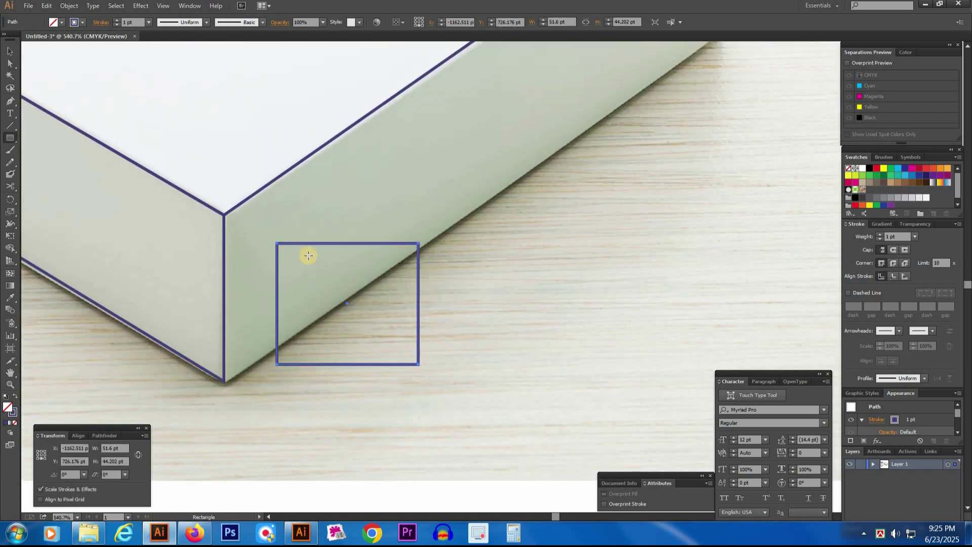
Snap the third rectangle's left corner points to the top and bottom of the box's front vertical edge.
{"action": "left_click_drag", "start_coordinate": [336, 257], "coordinate": [398, 285]}
{"action": "key", "text": "a"}
{"action": "left_click", "coordinate": [196, 185]}
{"action": "left_click_drag", "start_coordinate": [196, 184], "coordinate": [501, 410]}
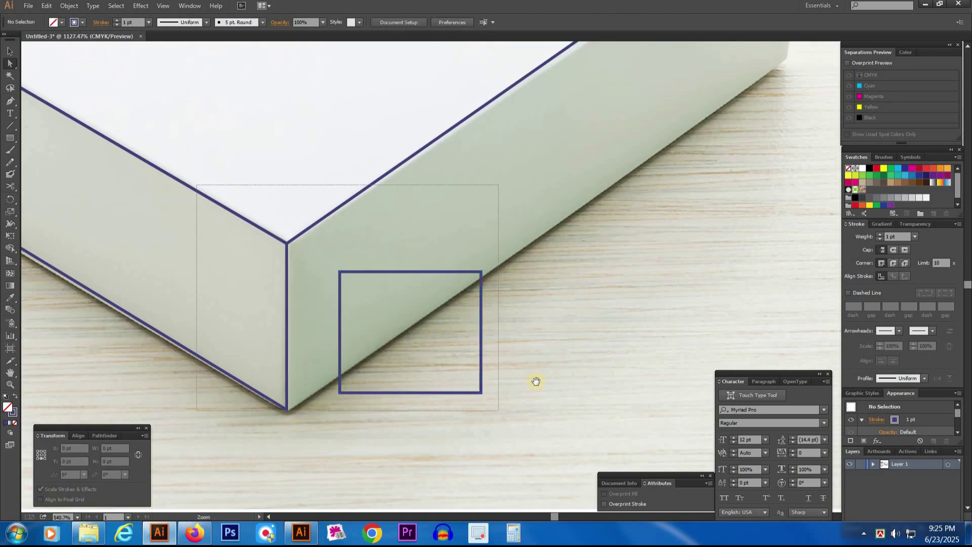
{"action": "left_click_drag", "start_coordinate": [452, 289], "coordinate": [522, 331]}
{"action": "left_click_drag", "start_coordinate": [490, 224], "coordinate": [381, 165]}
{"action": "left_click_drag", "start_coordinate": [430, 389], "coordinate": [414, 356]}
{"action": "left_click", "coordinate": [431, 228]}
{"action": "left_click", "coordinate": [462, 202]}
Stretch the third shape to the far end of the short side and snap its upper point to the top outline's right corner.
{"action": "left_click", "coordinate": [463, 204], "text": "ctrl+alt"}
{"action": "left_click", "coordinate": [467, 221], "text": "ctrl+alt"}
{"action": "left_click", "coordinate": [467, 220], "text": "ctrl+alt"}
{"action": "left_click", "coordinate": [467, 220], "text": "ctrl+alt"}
{"action": "left_click_drag", "start_coordinate": [433, 316], "coordinate": [448, 192]}
{"action": "left_click_drag", "start_coordinate": [418, 119], "coordinate": [501, 201]}
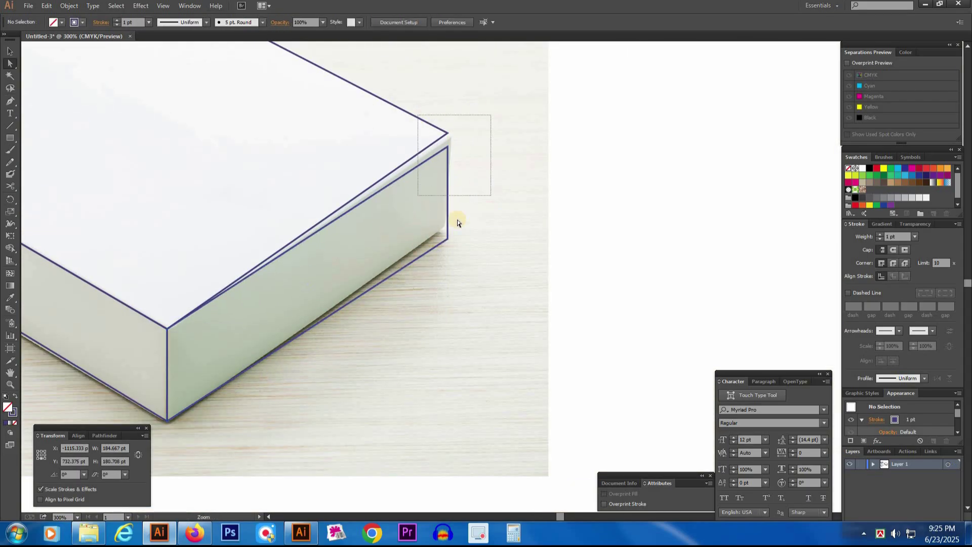
{"action": "left_click_drag", "start_coordinate": [457, 223], "coordinate": [454, 148]}
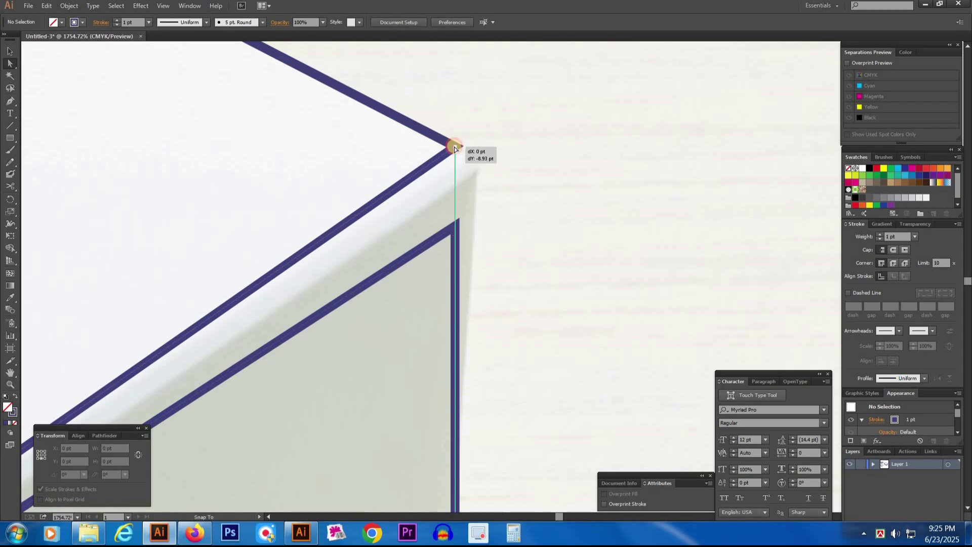
{"action": "left_click", "coordinate": [518, 226]}
Move the third shape's lower right point onto the bottom right corner of the box's short side.
{"action": "left_click", "coordinate": [429, 371], "text": "ctrl+alt"}
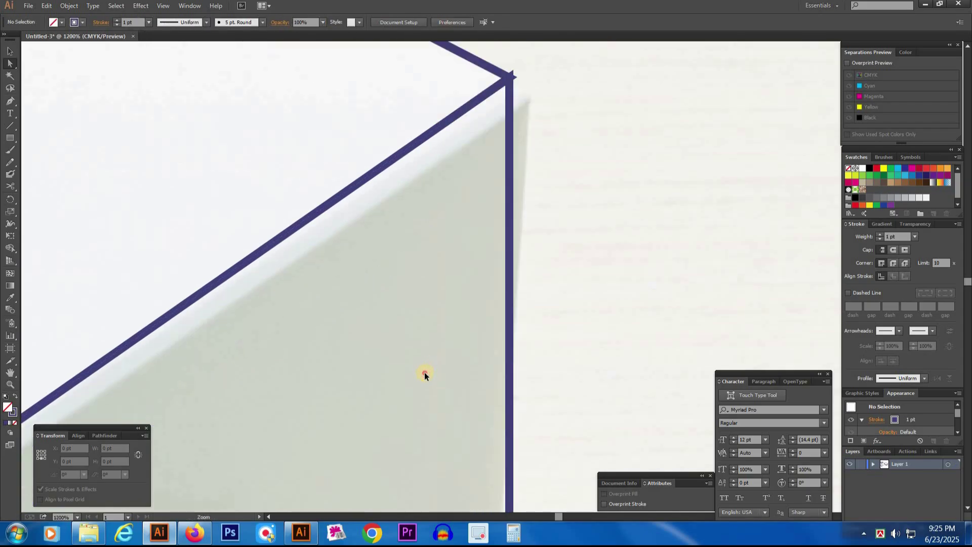
{"action": "left_click", "coordinate": [425, 373], "text": "ctrl+alt"}
{"action": "left_click", "coordinate": [425, 374], "text": "ctrl+alt"}
{"action": "left_click", "coordinate": [425, 374], "text": "ctrl+alt"}
{"action": "left_click_drag", "start_coordinate": [609, 311], "coordinate": [477, 356]}
{"action": "left_click_drag", "start_coordinate": [339, 205], "coordinate": [648, 386]}
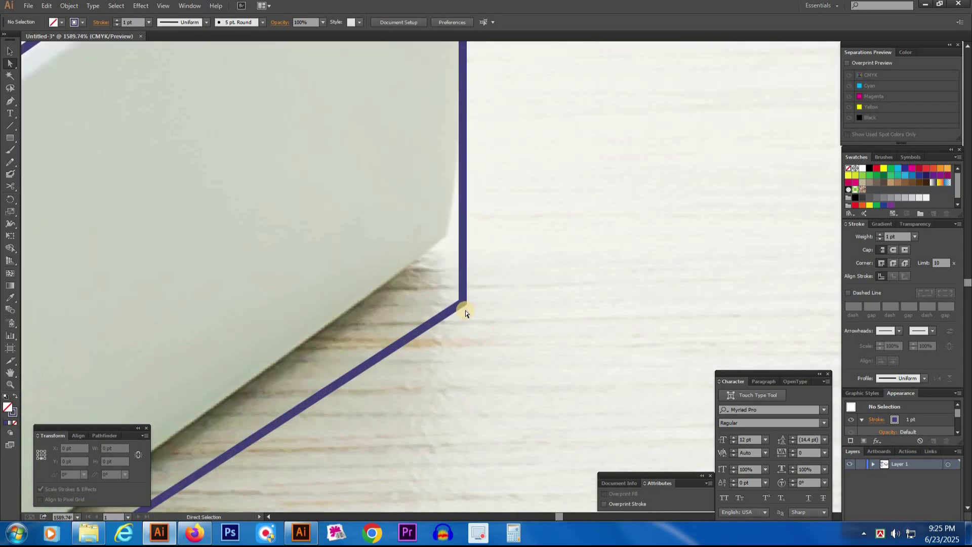
{"action": "left_click_drag", "start_coordinate": [464, 303], "coordinate": [527, 261]}
Move the box photo off to the right of the three traced outlines.
{"action": "key", "text": "ctrl+0"}
{"action": "key", "text": "Tab"}
{"action": "left_click", "coordinate": [382, 259], "text": "ctrl+alt"}
{"action": "left_click_drag", "start_coordinate": [402, 226], "coordinate": [409, 233]}
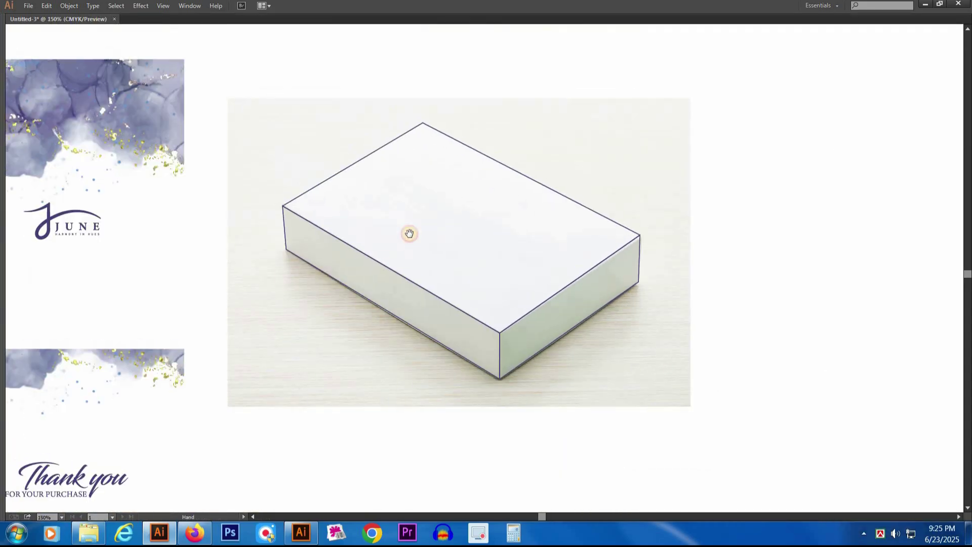
{"action": "left_click", "coordinate": [495, 307]}
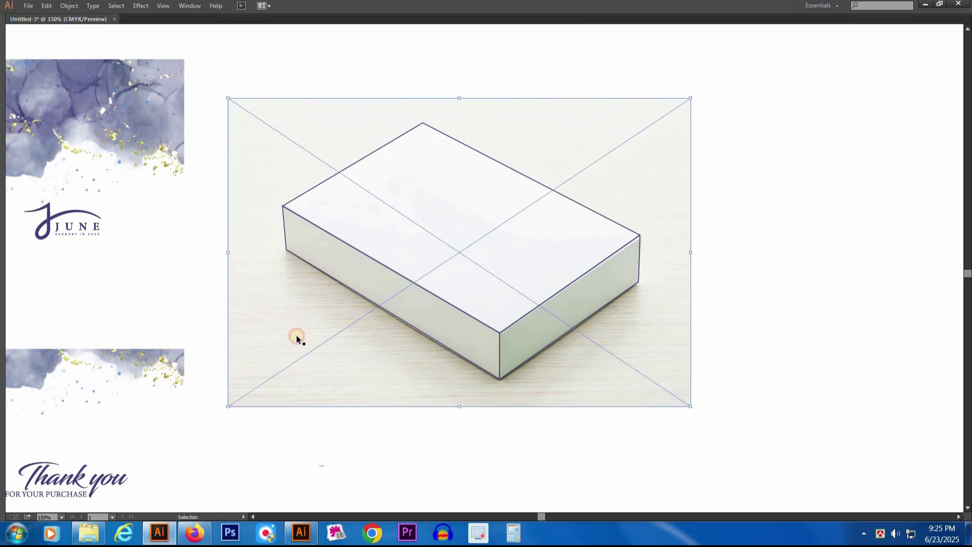
{"action": "left_click_drag", "start_coordinate": [352, 329], "coordinate": [740, 332]}
{"action": "left_click_drag", "start_coordinate": [592, 309], "coordinate": [473, 305]}
{"action": "left_click_drag", "start_coordinate": [655, 294], "coordinate": [644, 294]}
{"action": "left_click", "coordinate": [555, 406]}
{"action": "left_click_drag", "start_coordinate": [505, 332], "coordinate": [626, 340]}
{"action": "left_click_drag", "start_coordinate": [119, 98], "coordinate": [631, 467]}
{"action": "left_click_drag", "start_coordinate": [536, 396], "coordinate": [602, 412]}
{"action": "left_click_drag", "start_coordinate": [225, 79], "coordinate": [733, 417]}
{"action": "left_click", "coordinate": [313, 272], "text": "ctrl+alt"}
{"action": "left_click_drag", "start_coordinate": [339, 282], "coordinate": [535, 385]}
{"action": "left_click", "coordinate": [426, 207]}
{"action": "left_click", "coordinate": [427, 208]}
{"action": "left_click_drag", "start_coordinate": [379, 167], "coordinate": [203, 114]}
{"action": "left_click", "coordinate": [508, 185]}
{"action": "left_click_drag", "start_coordinate": [465, 159], "coordinate": [427, 127]}
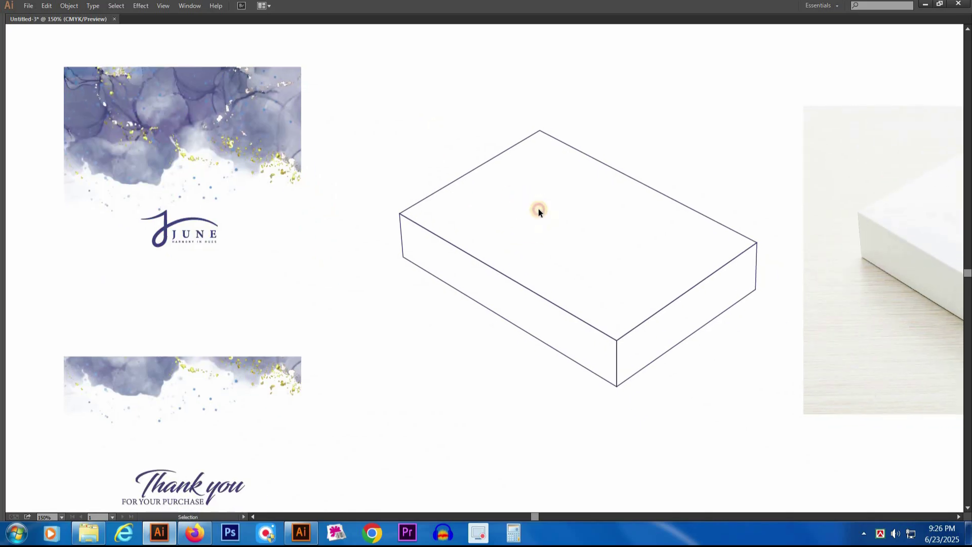
Show the hidden tools and panels around the artboard again.
{"action": "key", "text": "Tab"}
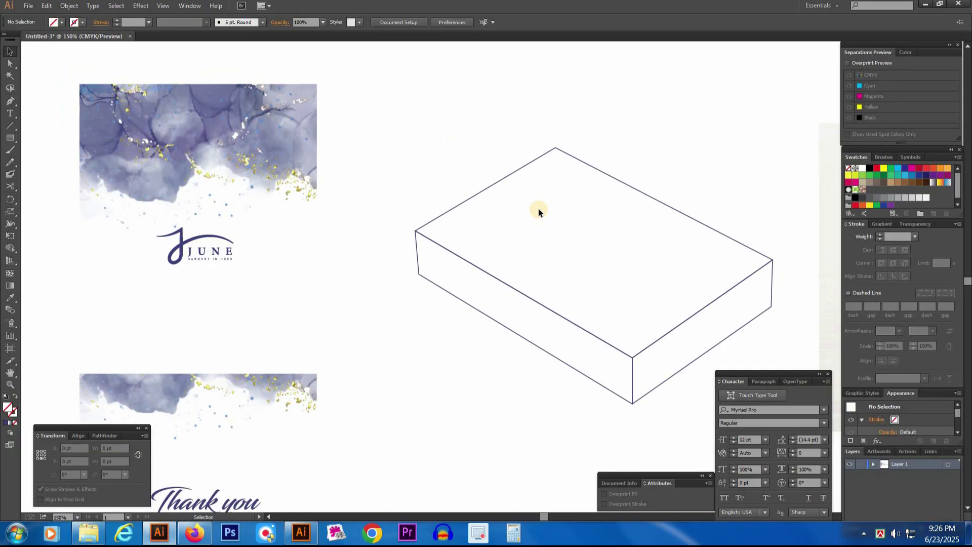
{"action": "left_click_drag", "start_coordinate": [546, 205], "coordinate": [492, 177]}
{"action": "left_click_drag", "start_coordinate": [331, 315], "coordinate": [362, 240]}
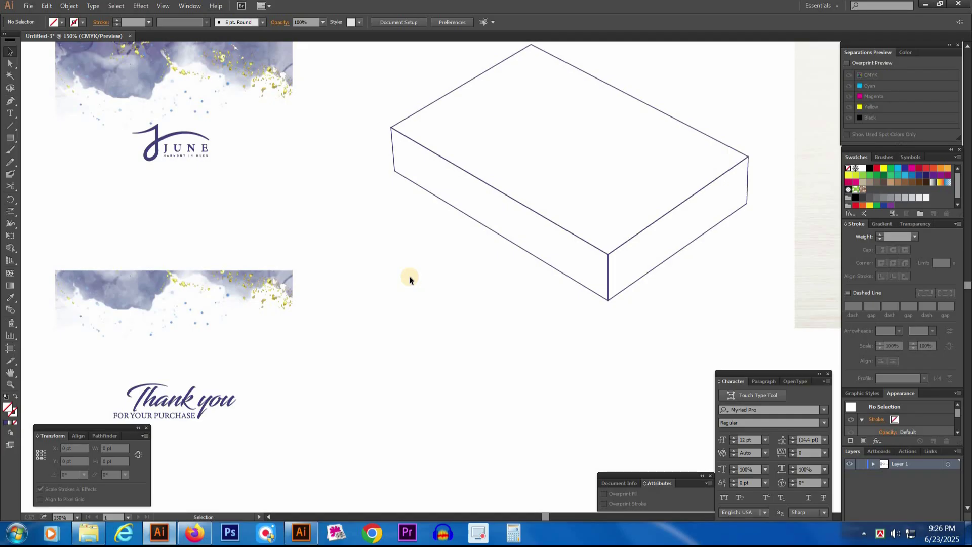
{"action": "left_click_drag", "start_coordinate": [410, 244], "coordinate": [403, 302]}
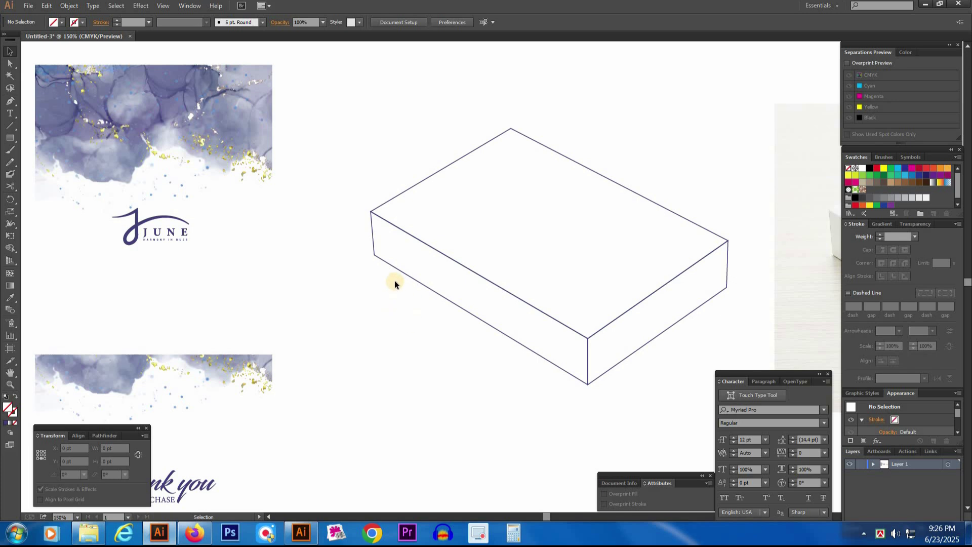
{"action": "left_click_drag", "start_coordinate": [338, 285], "coordinate": [349, 284]}
Draw a rectangle about 312 × 266 pt over the JUNE artwork, from its upper left corner to below the logo.
{"action": "left_click", "coordinate": [168, 109]}
{"action": "left_click_drag", "start_coordinate": [270, 205], "coordinate": [375, 242]}
{"action": "left_click", "coordinate": [103, 139]}
{"action": "key", "text": "m"}
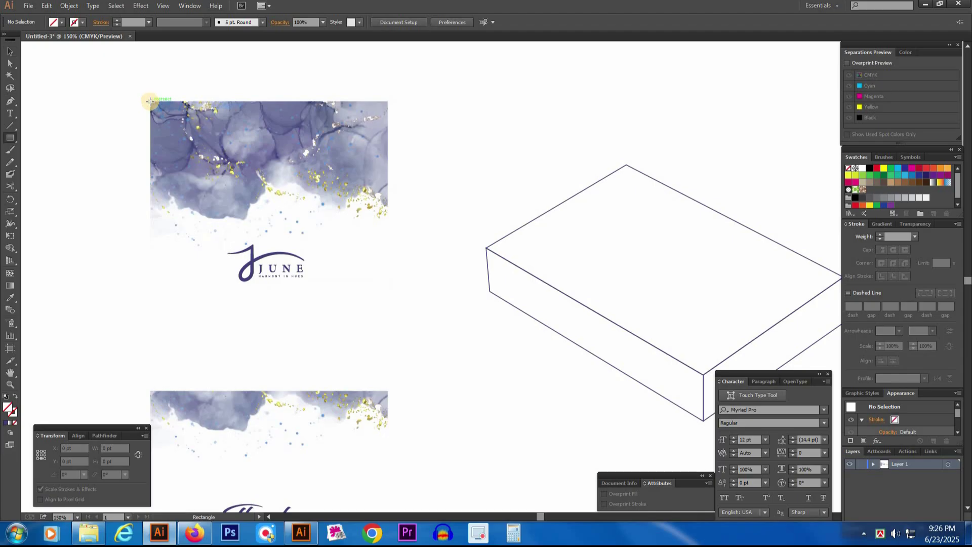
{"action": "left_click", "coordinate": [10, 137]}
{"action": "left_click", "coordinate": [74, 132]}
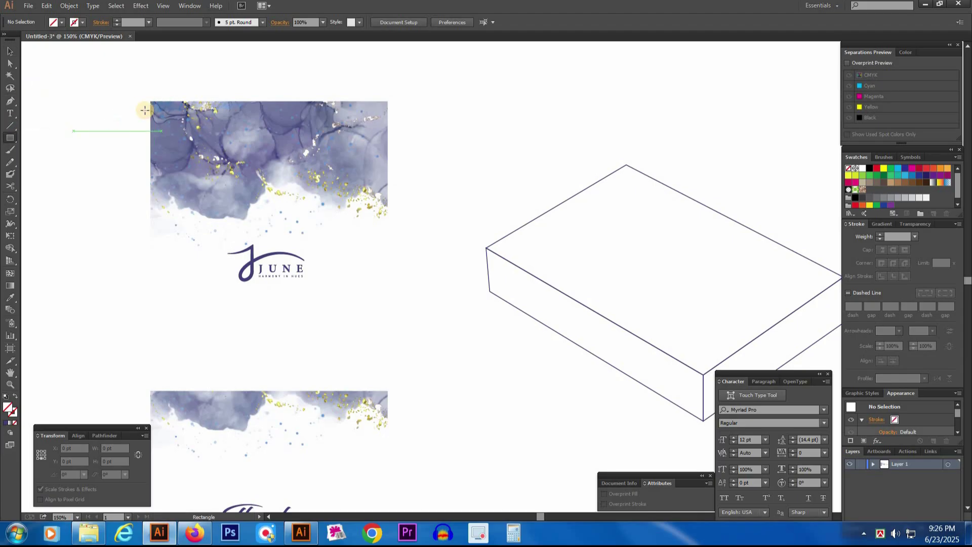
{"action": "left_click_drag", "start_coordinate": [150, 101], "coordinate": [388, 304]}
{"action": "key", "text": "v"}
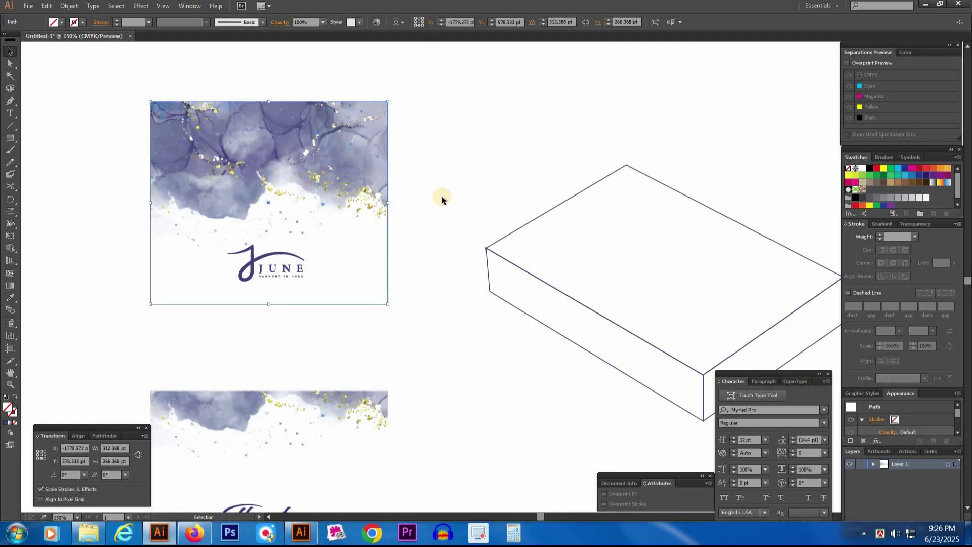
Try to combine the JUNE artwork with the rectangle drawn over it.
{"action": "left_click_drag", "start_coordinate": [126, 82], "coordinate": [436, 328]}
{"action": "right_click", "coordinate": [298, 168]}
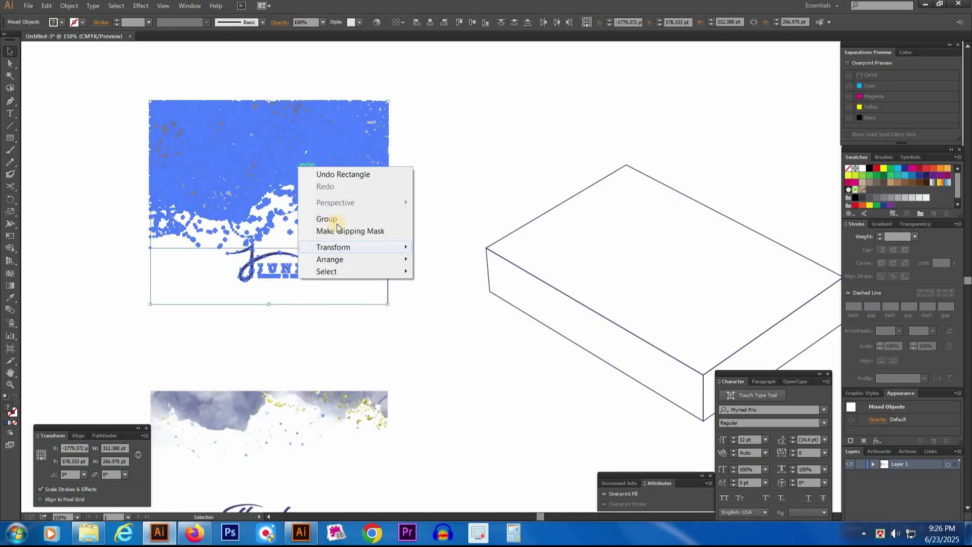
{"action": "left_click", "coordinate": [373, 221]}
{"action": "left_click", "coordinate": [408, 371]}
Draw a rectangle about 312 × 90 pt over the narrow watercolor strip artwork.
{"action": "left_click_drag", "start_coordinate": [408, 372], "coordinate": [411, 201]}
{"action": "left_click", "coordinate": [371, 237]}
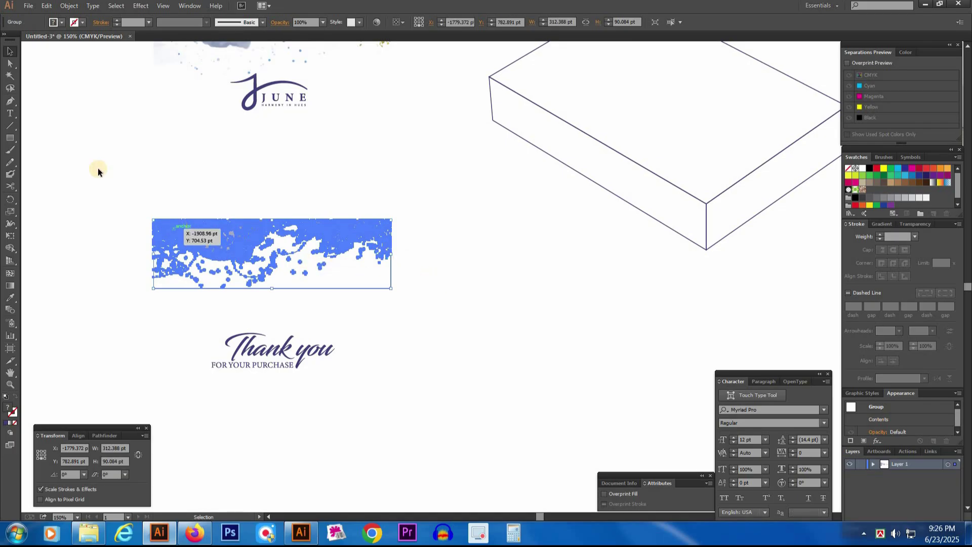
{"action": "left_click", "coordinate": [10, 137]}
{"action": "left_click_drag", "start_coordinate": [152, 221], "coordinate": [392, 288]}
{"action": "key", "text": "v"}
Make a clipping mask from the narrow watercolor strip and its rectangle.
{"action": "left_click_drag", "start_coordinate": [438, 197], "coordinate": [149, 290]}
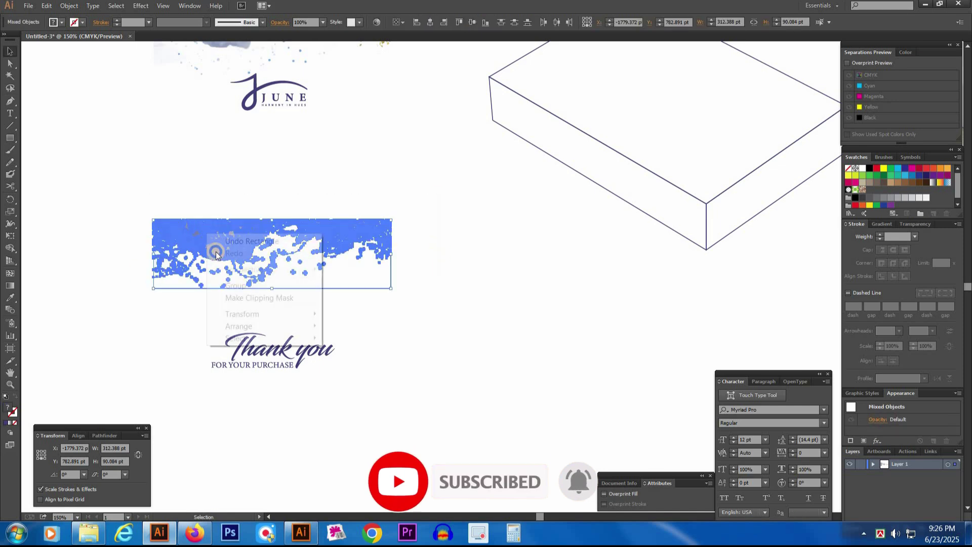
{"action": "right_click", "coordinate": [206, 233]}
{"action": "left_click", "coordinate": [236, 297]}
{"action": "right_click", "coordinate": [221, 247]}
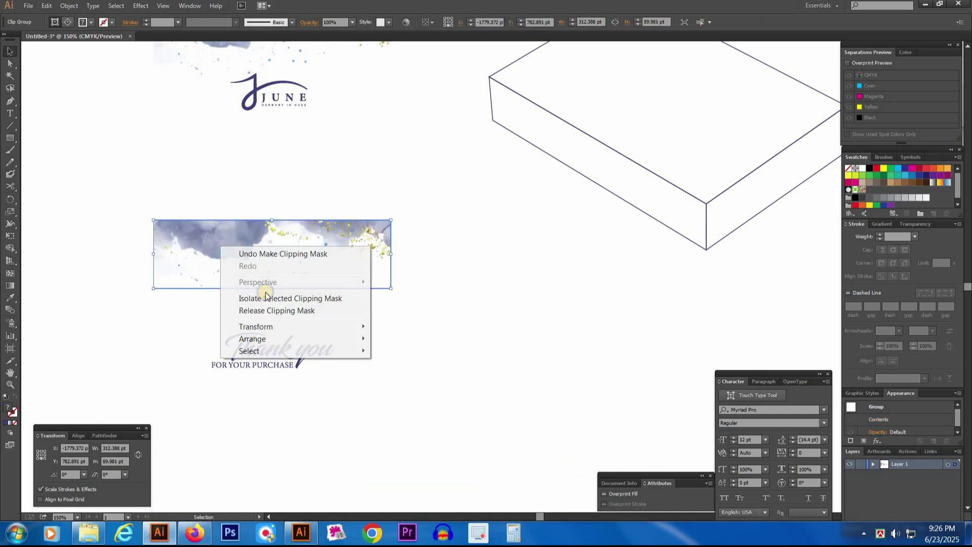
{"action": "left_click", "coordinate": [206, 175]}
Separate the JUNE artwork from its rectangle, and cut and paste the rectangle back in front of it.
{"action": "scroll", "coordinate": [291, 291], "scroll_direction": "up", "scroll_amount": 5}
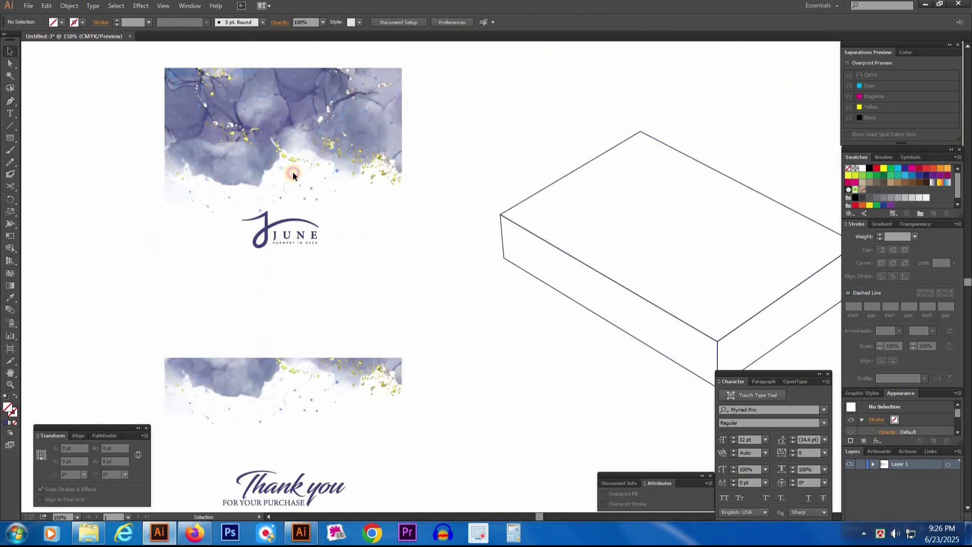
{"action": "right_click", "coordinate": [288, 167]}
{"action": "left_click", "coordinate": [315, 232]}
{"action": "right_click", "coordinate": [235, 152]}
{"action": "left_click", "coordinate": [171, 237]}
{"action": "key", "text": "a"}
{"action": "left_click_drag", "start_coordinate": [149, 238], "coordinate": [193, 286]}
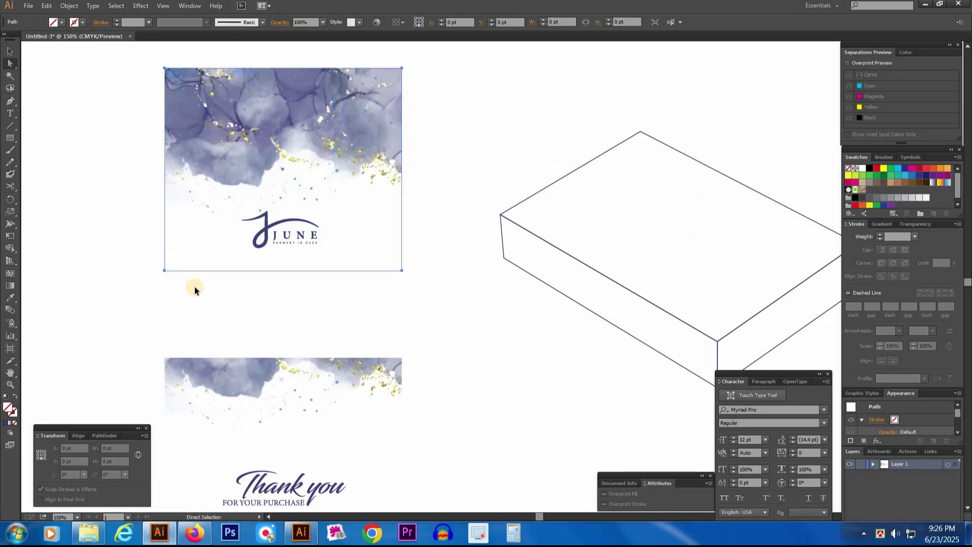
{"action": "key", "text": "ctrl+x"}
{"action": "key", "text": "ctrl+f"}
Make a clipping mask from the JUNE artwork and its front rectangle.
{"action": "key", "text": "v"}
{"action": "left_click_drag", "start_coordinate": [137, 131], "coordinate": [212, 178]}
{"action": "right_click", "coordinate": [205, 153]}
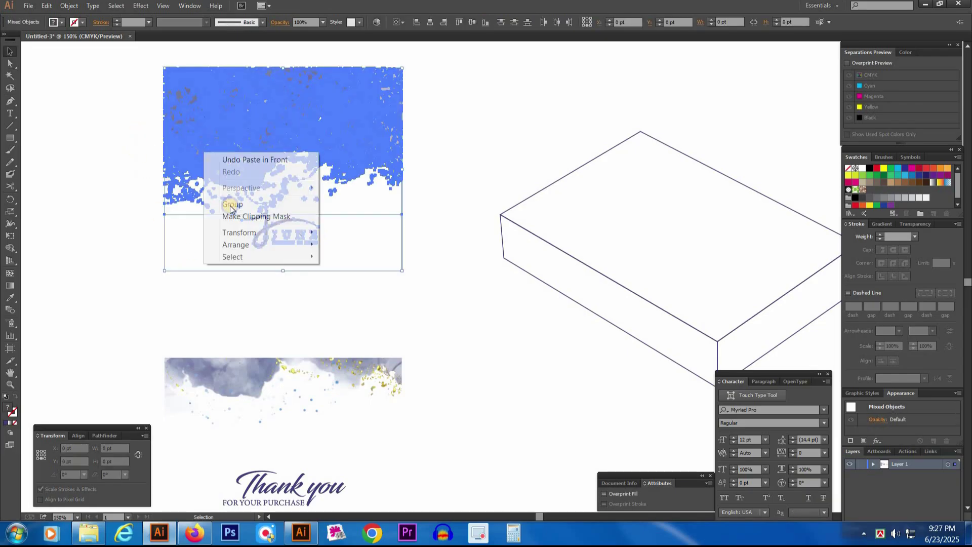
{"action": "left_click", "coordinate": [238, 215]}
{"action": "left_click", "coordinate": [277, 312]}
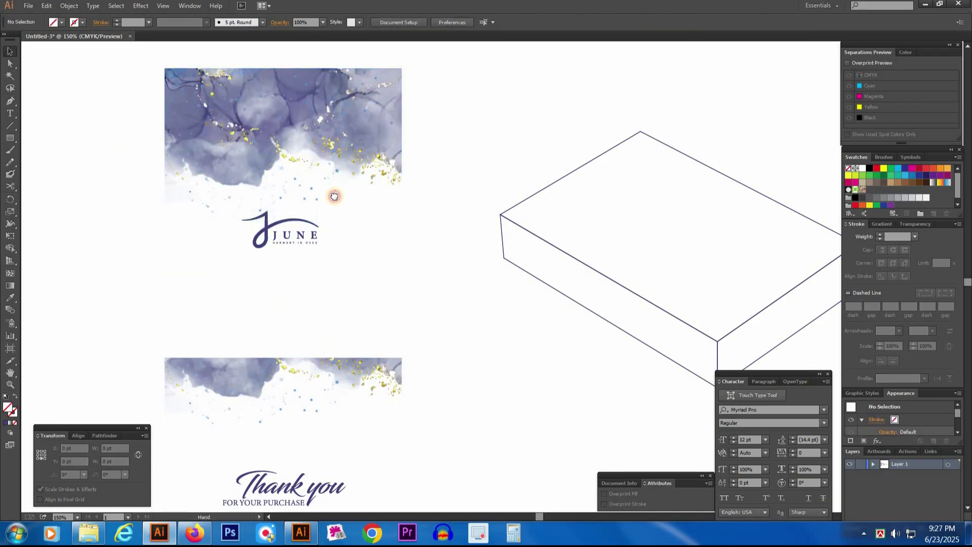
Try to copy the strip's clipping rectangle straight down around the Thank you text.
{"action": "scroll", "coordinate": [300, 314], "scroll_direction": "down", "scroll_amount": 3}
{"action": "left_click", "coordinate": [290, 327]}
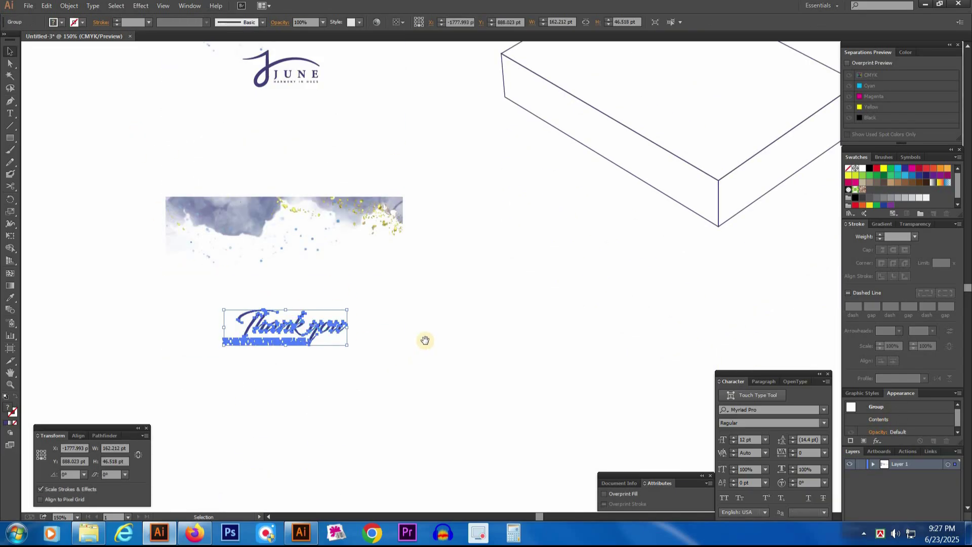
{"action": "left_click", "coordinate": [465, 310]}
{"action": "key", "text": "a"}
{"action": "left_click_drag", "start_coordinate": [403, 200], "coordinate": [409, 302]}
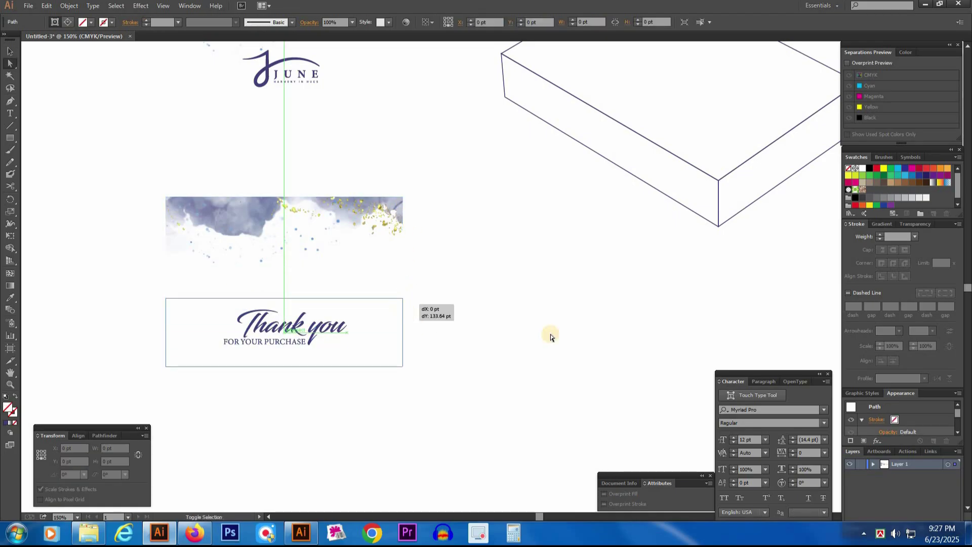
{"action": "key", "text": "ctrl+shift+a"}
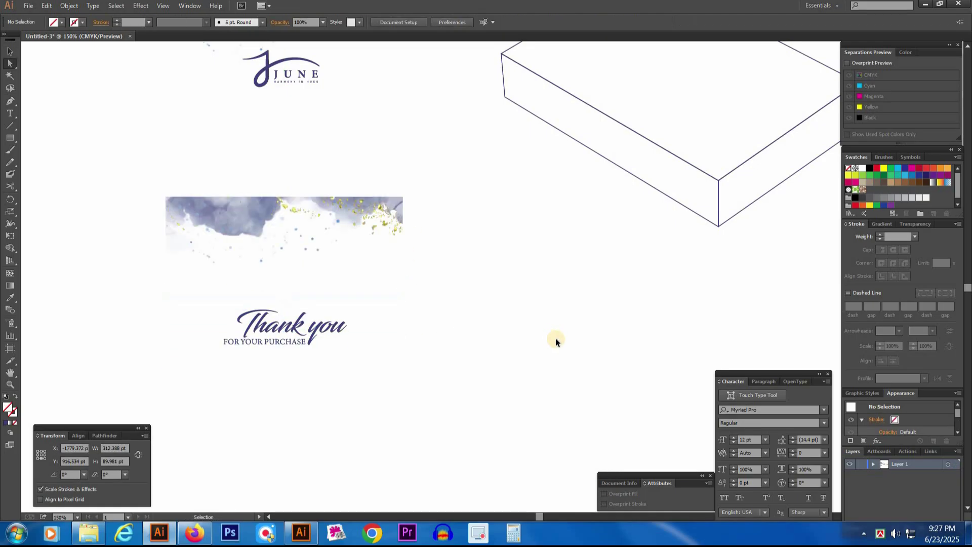
Place a copy of the JUNE artwork with its upper left corner on the back corner of the box's top outline.
{"action": "key", "text": "ctrl+1"}
{"action": "left_click_drag", "start_coordinate": [489, 241], "coordinate": [436, 296]}
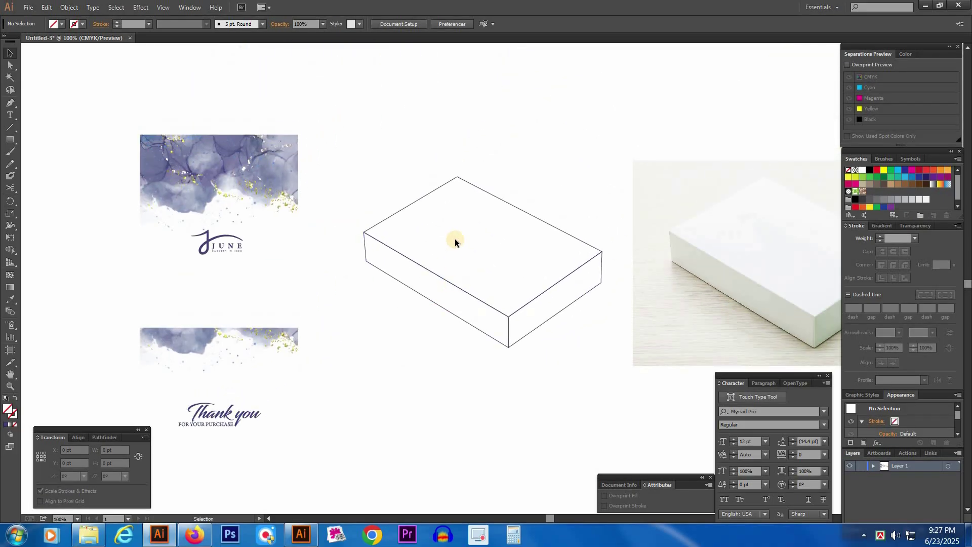
{"action": "left_click", "coordinate": [261, 182]}
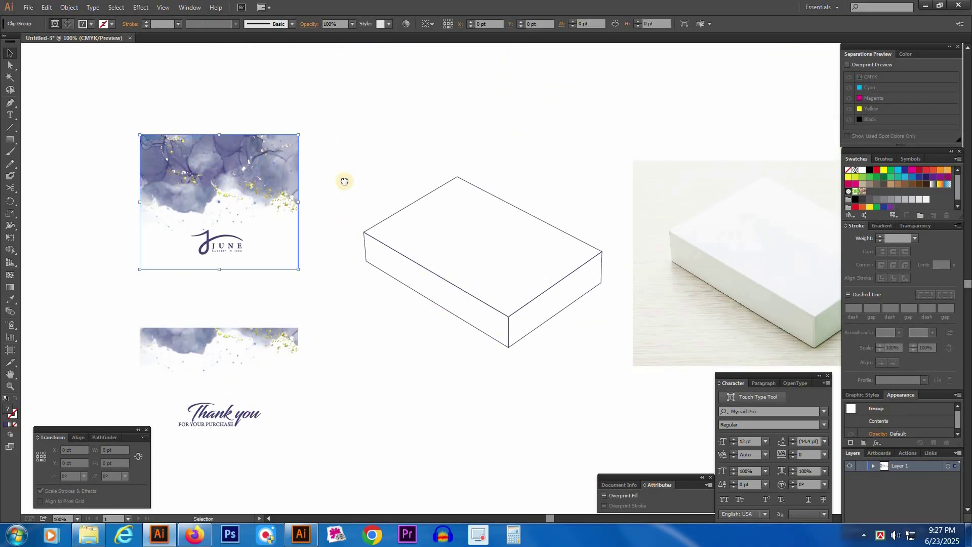
{"action": "left_click_drag", "start_coordinate": [341, 182], "coordinate": [297, 190]}
{"action": "left_click_drag", "start_coordinate": [132, 171], "coordinate": [438, 173]}
{"action": "left_click", "coordinate": [365, 167]}
{"action": "left_click_drag", "start_coordinate": [245, 163], "coordinate": [583, 368]}
{"action": "mouse_move", "coordinate": [514, 185]}
{"action": "left_mouse_down"}
{"action": "mouse_move", "coordinate": [527, 189]}
{"action": "mouse_move", "coordinate": [521, 179]}
{"action": "left_mouse_up"}
{"action": "left_click_drag", "start_coordinate": [426, 294], "coordinate": [425, 287]}
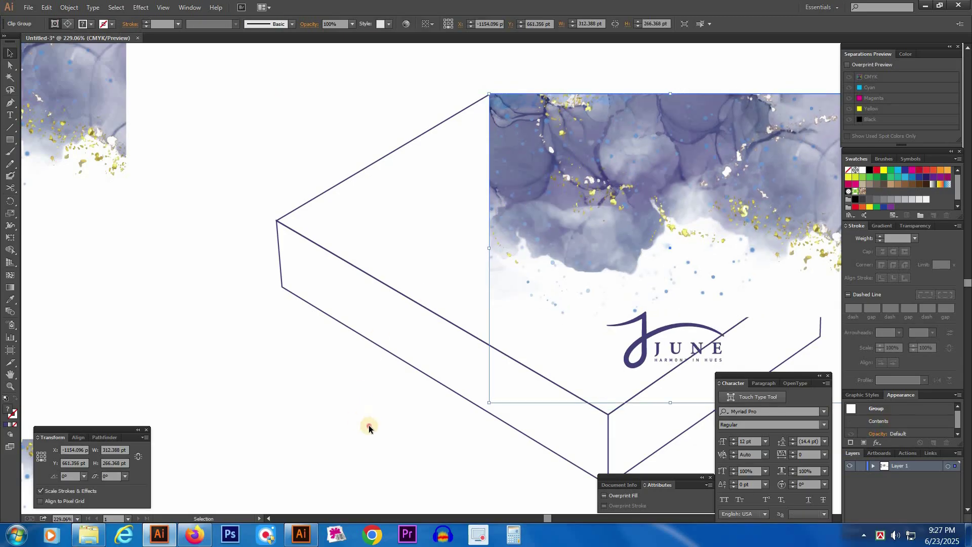
Try to move the copied artwork's lower left corner point onto the left corner of the box's top outline.
{"action": "left_click", "coordinate": [488, 408]}
{"action": "key", "text": "a"}
{"action": "left_click_drag", "start_coordinate": [488, 402], "coordinate": [277, 221]}
{"action": "key", "text": "ctrl+z"}
{"action": "left_click", "coordinate": [523, 408]}
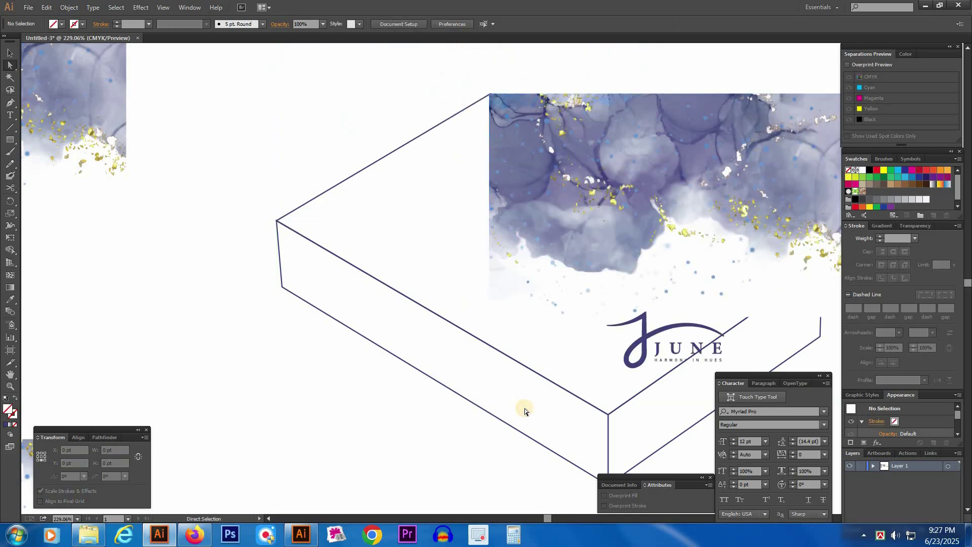
{"action": "left_click_drag", "start_coordinate": [494, 404], "coordinate": [276, 221]}
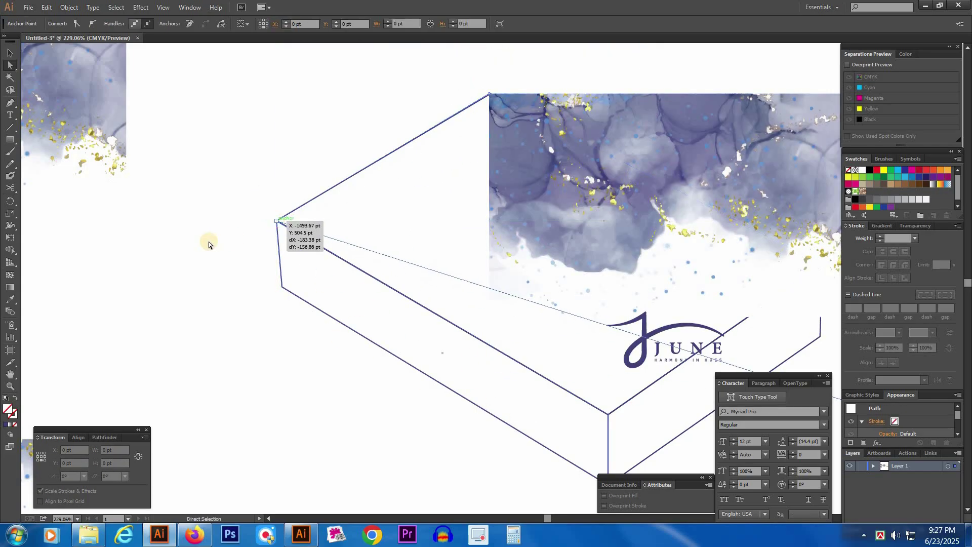
{"action": "left_click", "coordinate": [191, 273]}
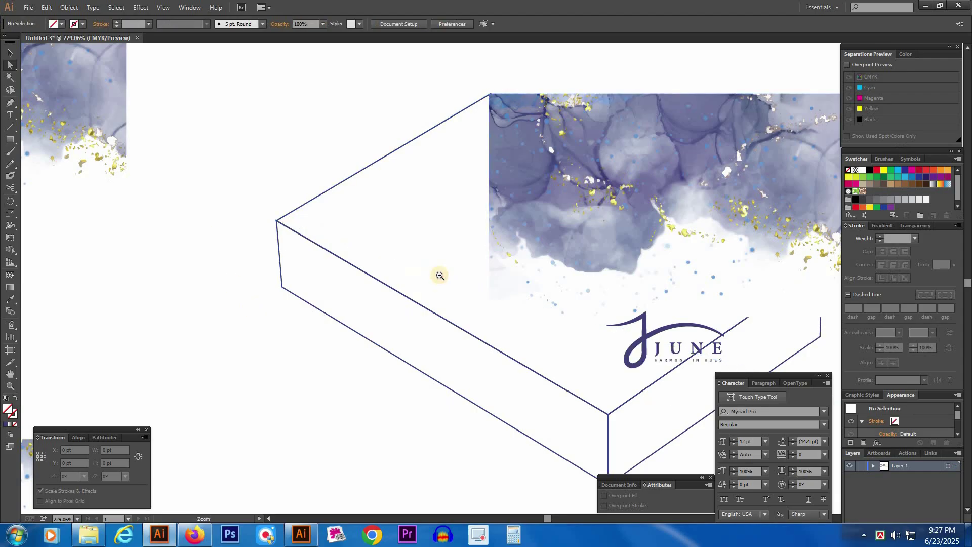
{"action": "left_click", "coordinate": [466, 284], "text": "ctrl+alt"}
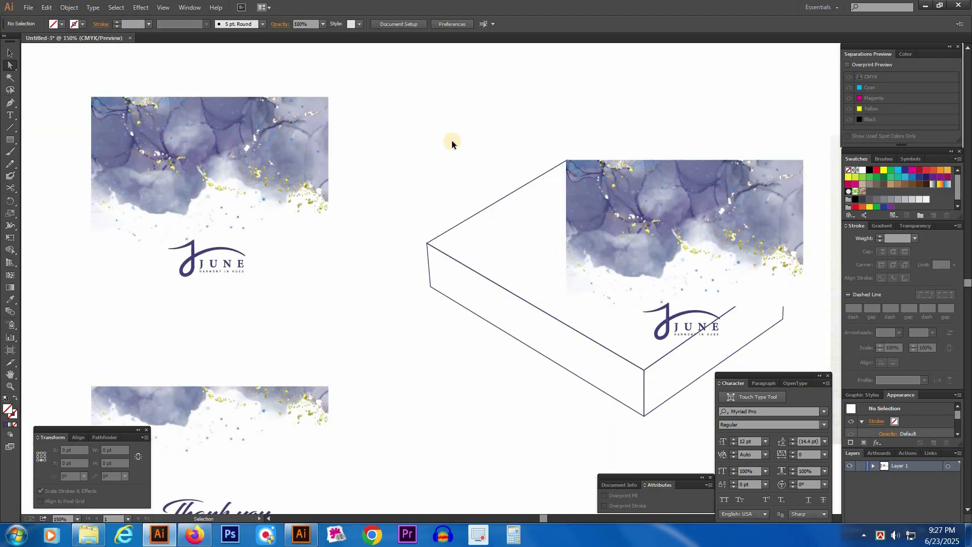
Undo the last corner-point and placement changes to the JUNE artwork copy.
{"action": "key", "text": "ctrl+z"}
{"action": "key", "text": "ctrl+z"}
{"action": "key", "text": "ctrl+z"}
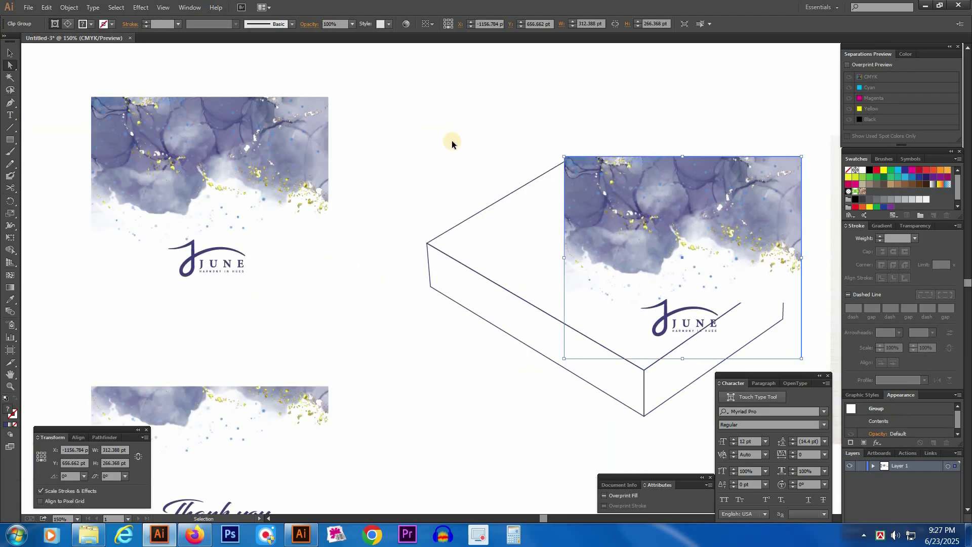
{"action": "left_click", "coordinate": [451, 141]}
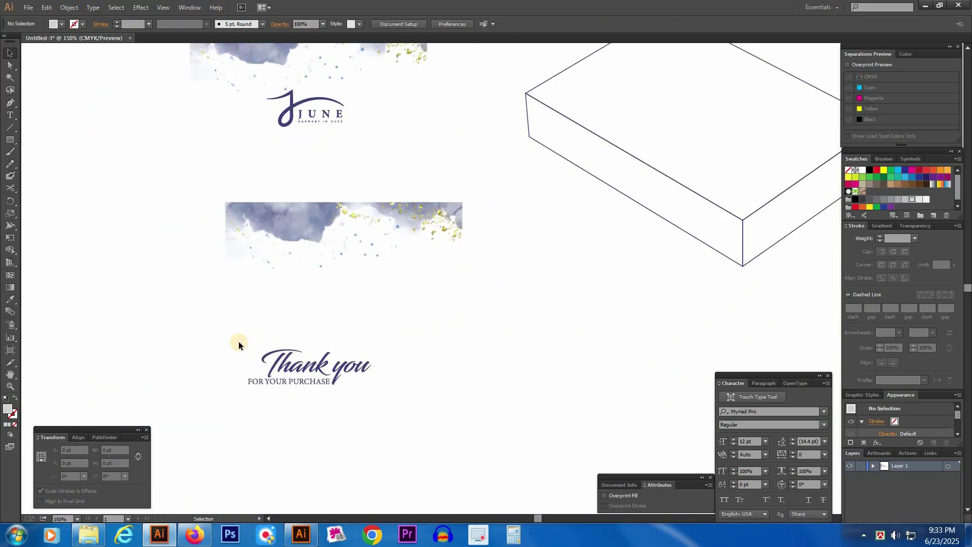
Draw a rectangle about 302 × 87 pt around the Thank you text, with no fill and no stroke.
{"action": "key", "text": "m"}
{"action": "mouse_move", "coordinate": [201, 331]}
{"action": "left_mouse_down"}
{"action": "mouse_move", "coordinate": [455, 405]}
{"action": "mouse_move", "coordinate": [428, 400]}
{"action": "left_mouse_up"}
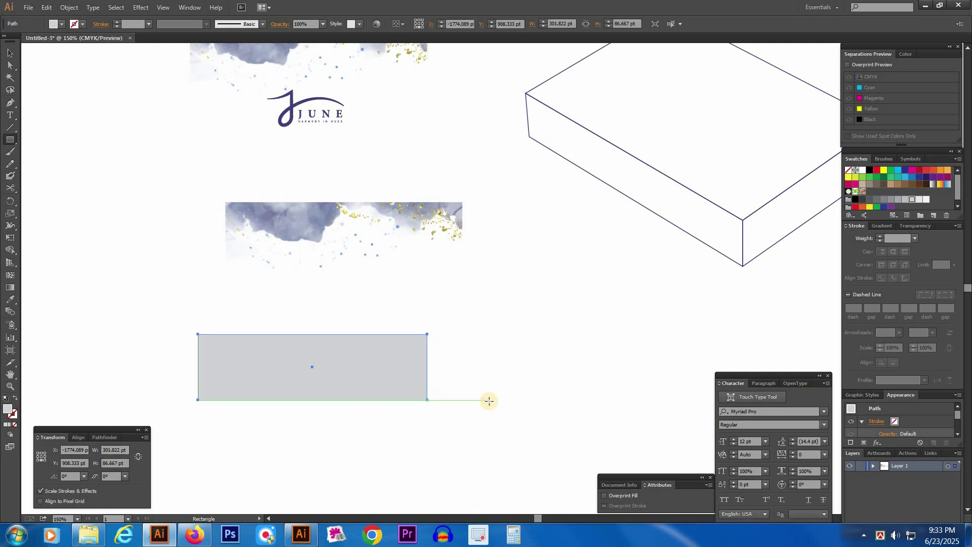
{"action": "key", "text": "shift+x"}
{"action": "key", "text": "v"}
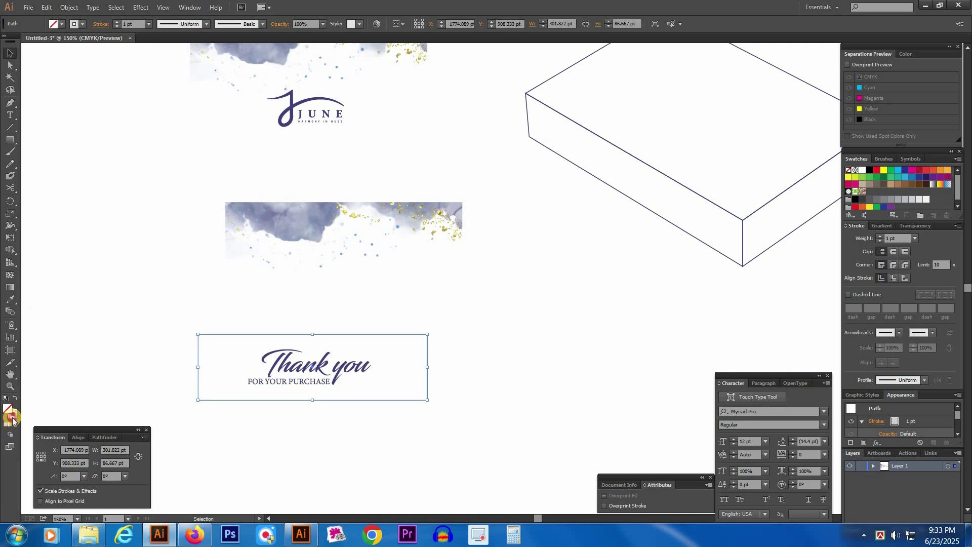
{"action": "left_click", "coordinate": [12, 418]}
{"action": "left_click_drag", "start_coordinate": [184, 314], "coordinate": [548, 448]}
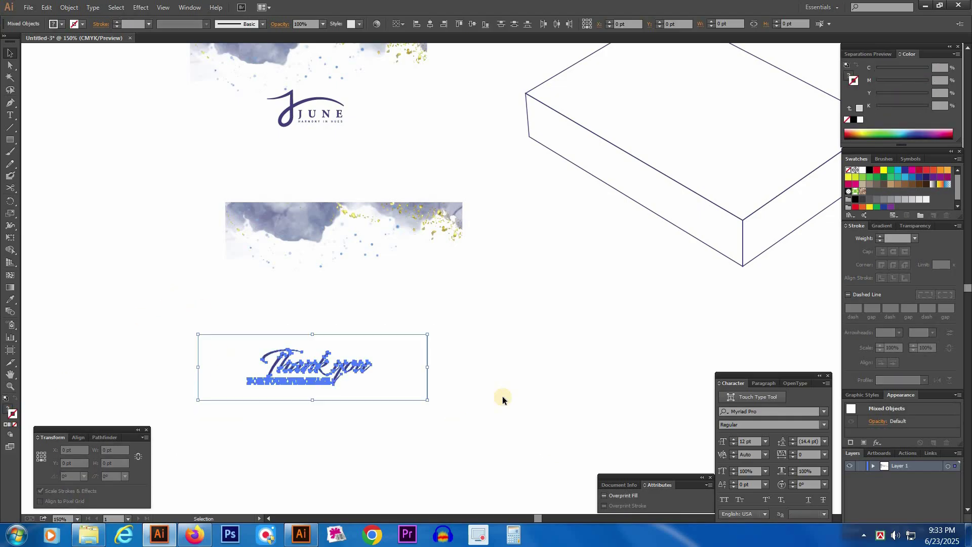
{"action": "left_click", "coordinate": [506, 350]}
Move the clipped JUNE artwork about 41 pt toward the box outline and about 35 pt down.
{"action": "left_click_drag", "start_coordinate": [593, 278], "coordinate": [448, 329]}
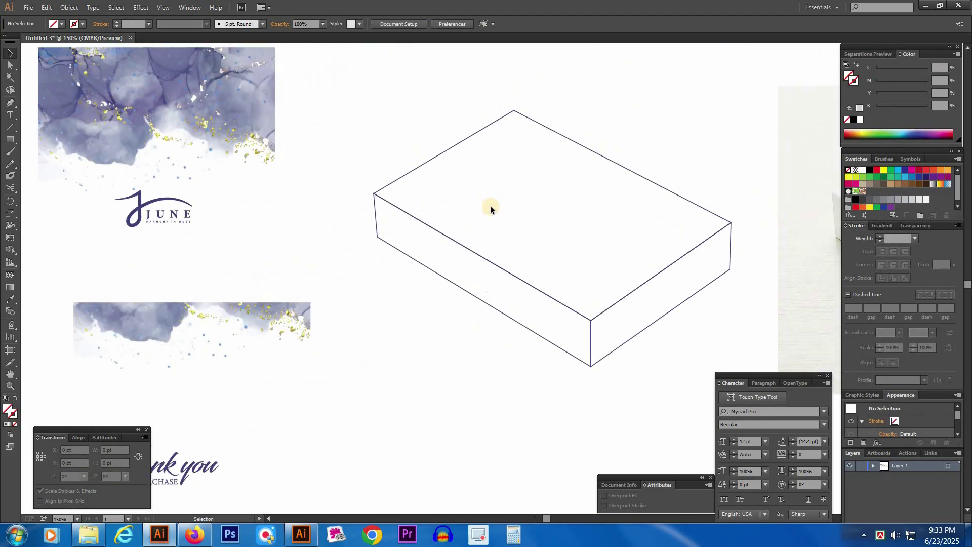
{"action": "left_click", "coordinate": [219, 96]}
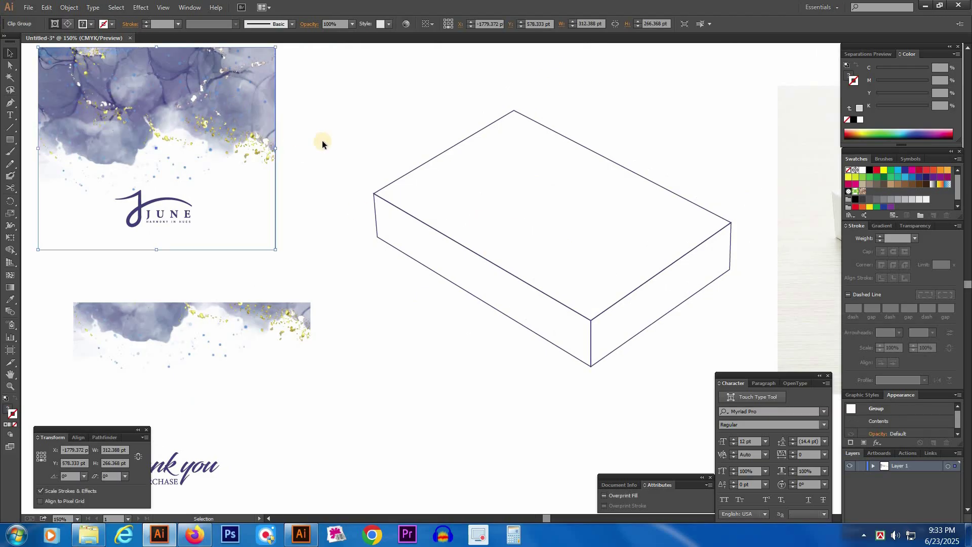
{"action": "left_click", "coordinate": [352, 126]}
{"action": "left_click_drag", "start_coordinate": [352, 126], "coordinate": [363, 128]}
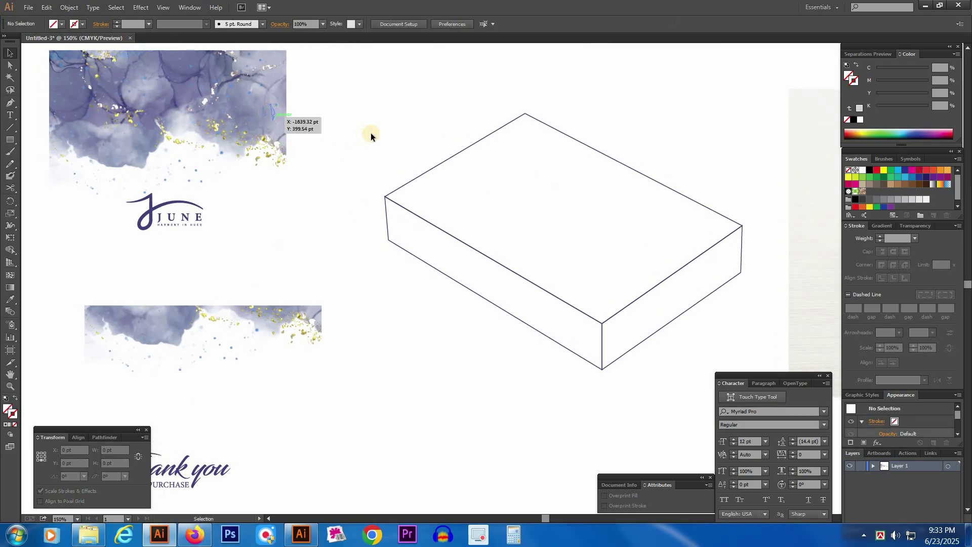
{"action": "left_click_drag", "start_coordinate": [408, 157], "coordinate": [417, 191]}
{"action": "left_click_drag", "start_coordinate": [259, 139], "coordinate": [290, 165]}
{"action": "left_click", "coordinate": [406, 128]}
{"action": "left_click_drag", "start_coordinate": [408, 126], "coordinate": [411, 126]}
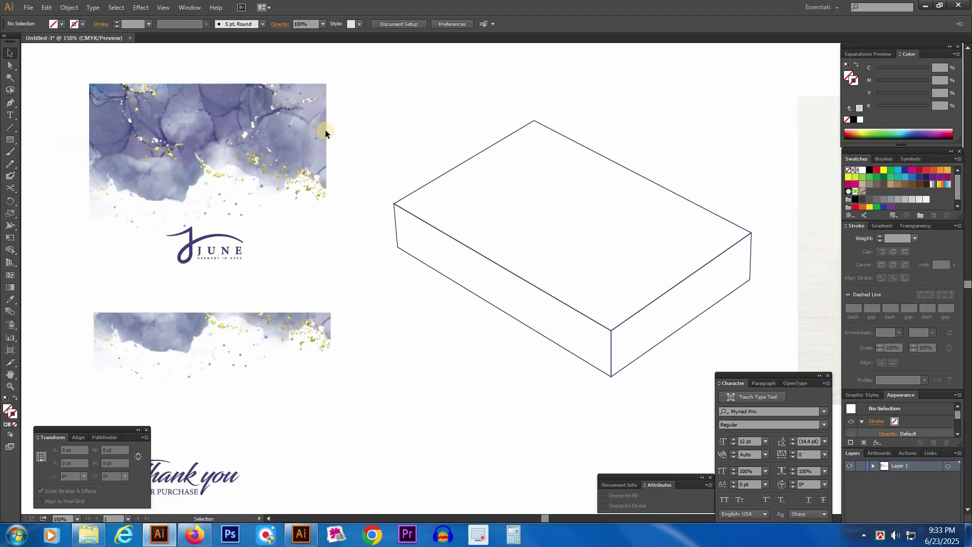
Move the JUNE artwork about 31 pt further toward the box outline and select it.
{"action": "left_click", "coordinate": [319, 132]}
{"action": "left_click", "coordinate": [402, 122]}
{"action": "left_click", "coordinate": [286, 148]}
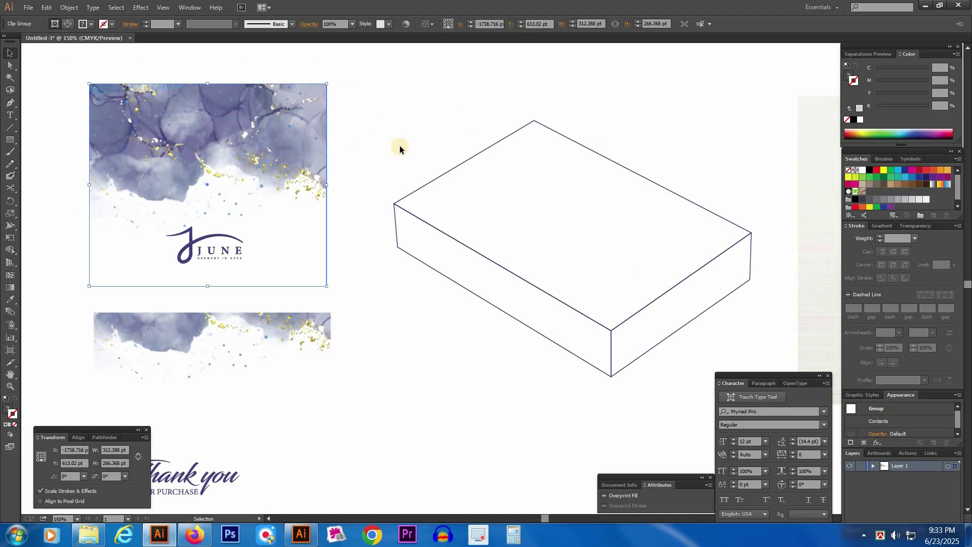
{"action": "left_click", "coordinate": [397, 145]}
{"action": "left_click", "coordinate": [251, 151]}
{"action": "left_click_drag", "start_coordinate": [300, 135], "coordinate": [320, 148]}
{"action": "left_click", "coordinate": [378, 148]}
{"action": "left_click", "coordinate": [281, 166]}
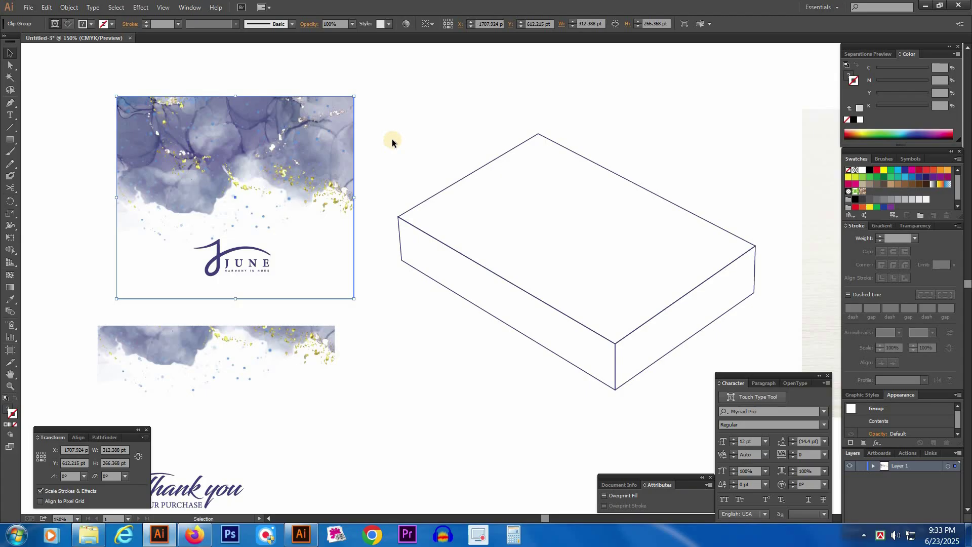
{"action": "left_click_drag", "start_coordinate": [373, 155], "coordinate": [362, 152]}
{"action": "left_click", "coordinate": [360, 197]}
{"action": "left_click_drag", "start_coordinate": [363, 248], "coordinate": [372, 214]}
{"action": "left_click_drag", "start_coordinate": [406, 171], "coordinate": [406, 186]}
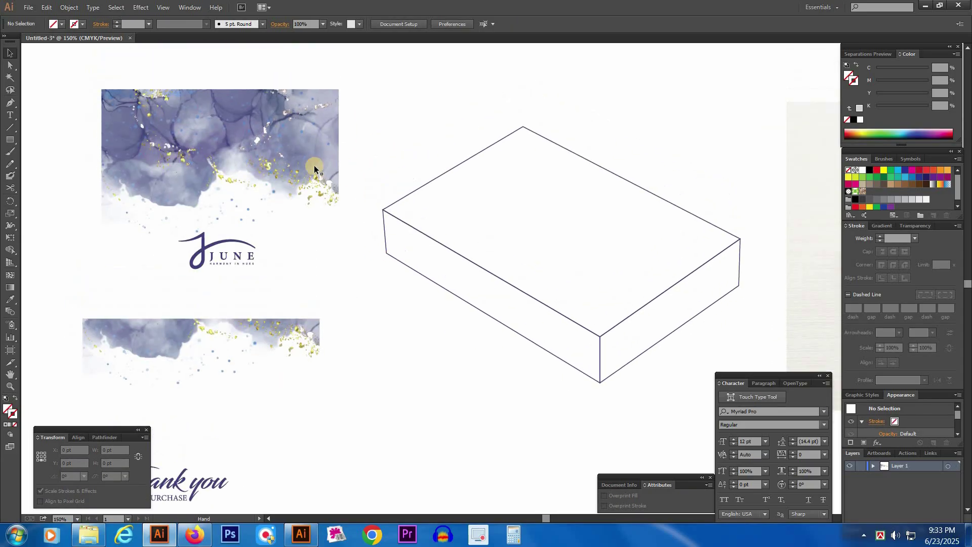
{"action": "left_click", "coordinate": [284, 159]}
{"action": "left_click", "coordinate": [356, 164]}
{"action": "left_click_drag", "start_coordinate": [499, 181], "coordinate": [523, 200]}
{"action": "left_click", "coordinate": [243, 175]}
{"action": "left_click", "coordinate": [488, 200]}
{"action": "left_click", "coordinate": [269, 143]}
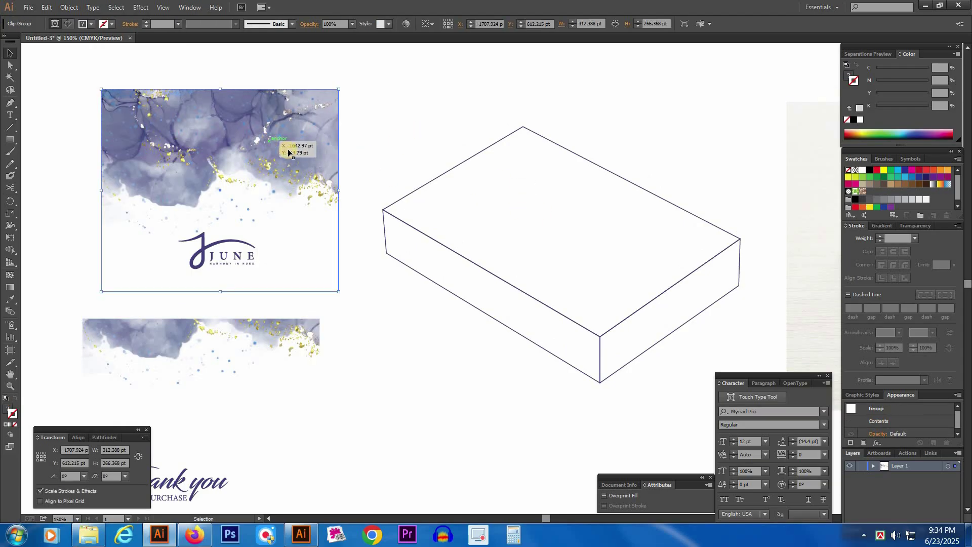
{"action": "left_click", "coordinate": [402, 133]}
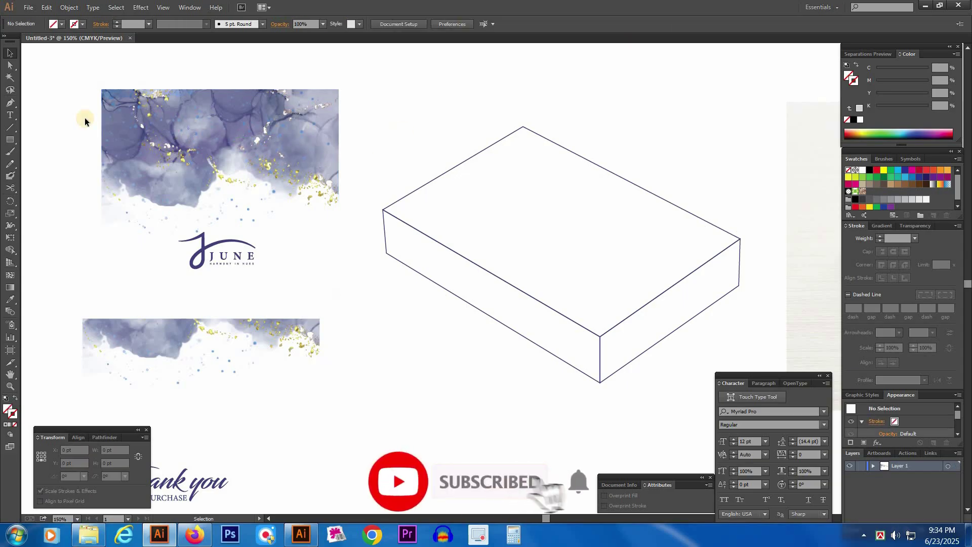
Apply an envelope distort mesh with 1 row and 1 column to the clipped JUNE artwork.
{"action": "left_click", "coordinate": [196, 163]}
{"action": "left_click", "coordinate": [69, 7]}
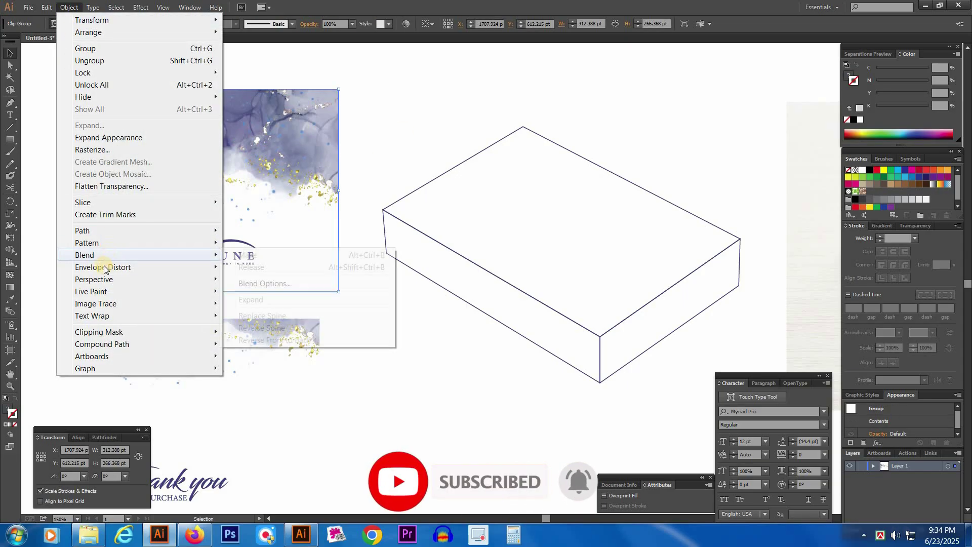
{"action": "mouse_move", "coordinate": [89, 269]}
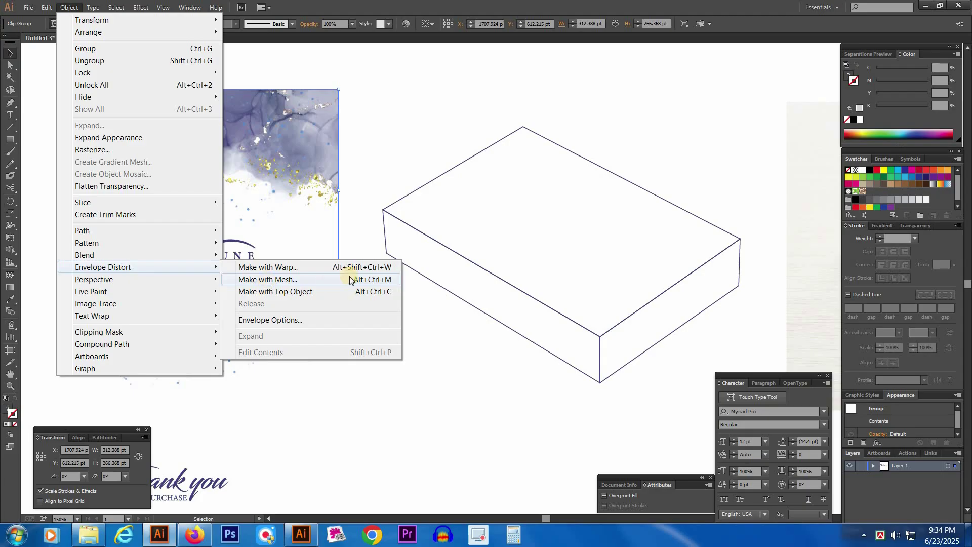
{"action": "left_click", "coordinate": [279, 283]}
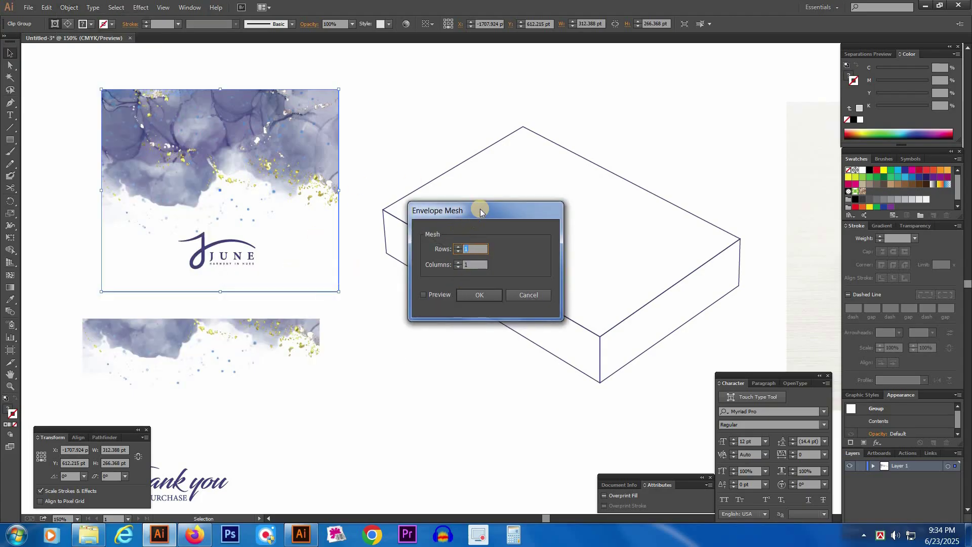
{"action": "left_click_drag", "start_coordinate": [486, 214], "coordinate": [417, 294]}
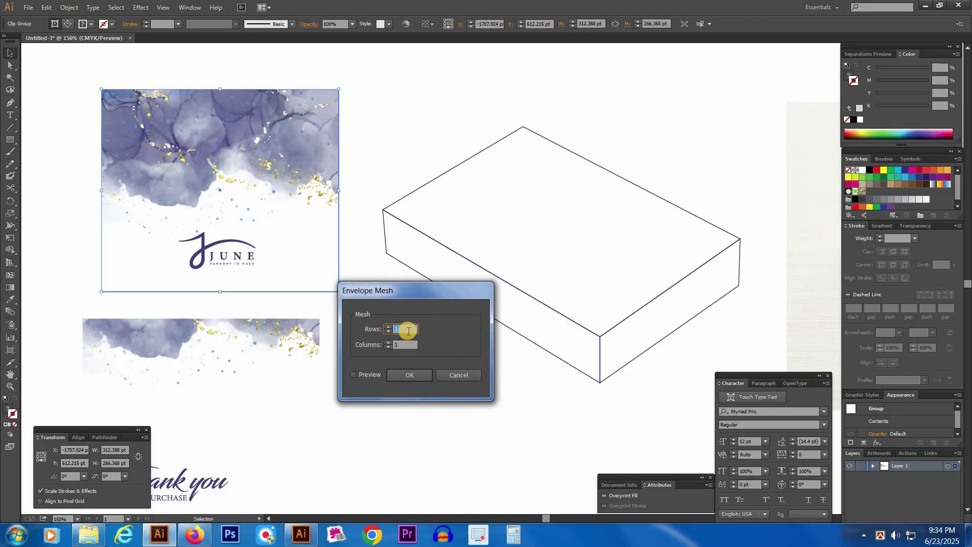
{"action": "left_click", "coordinate": [408, 375]}
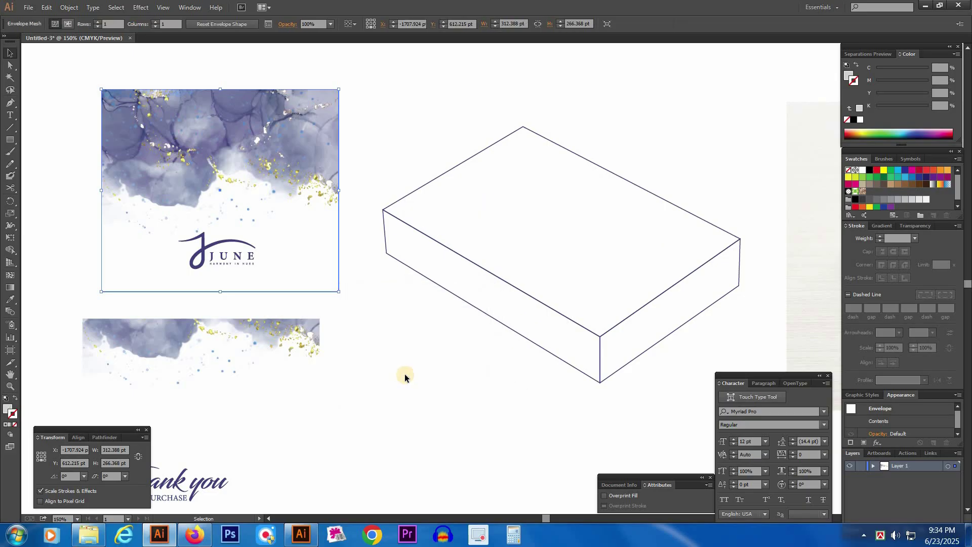
Apply an envelope distort mesh with 1 row and 1 column to the narrow strip artwork.
{"action": "left_click", "coordinate": [400, 375]}
{"action": "left_click", "coordinate": [309, 350]}
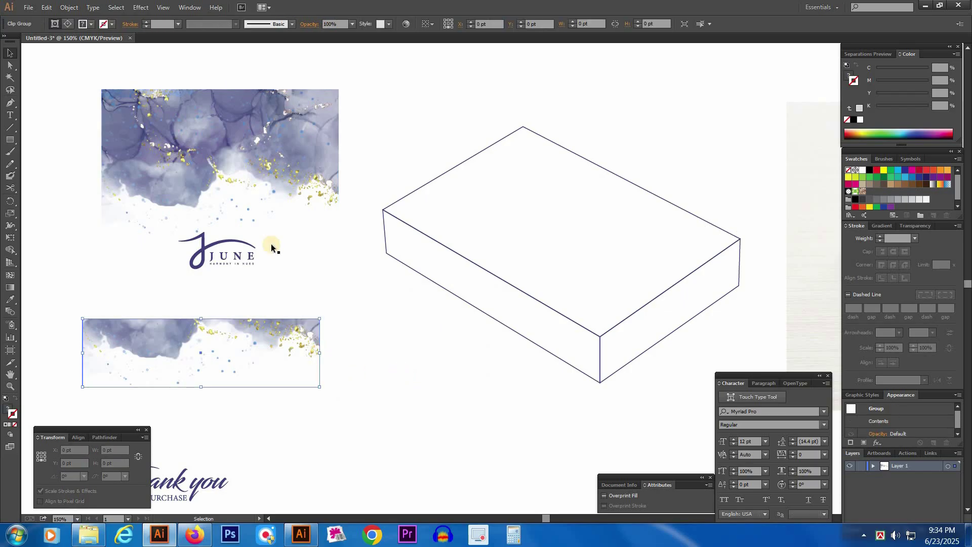
{"action": "left_click", "coordinate": [69, 7]}
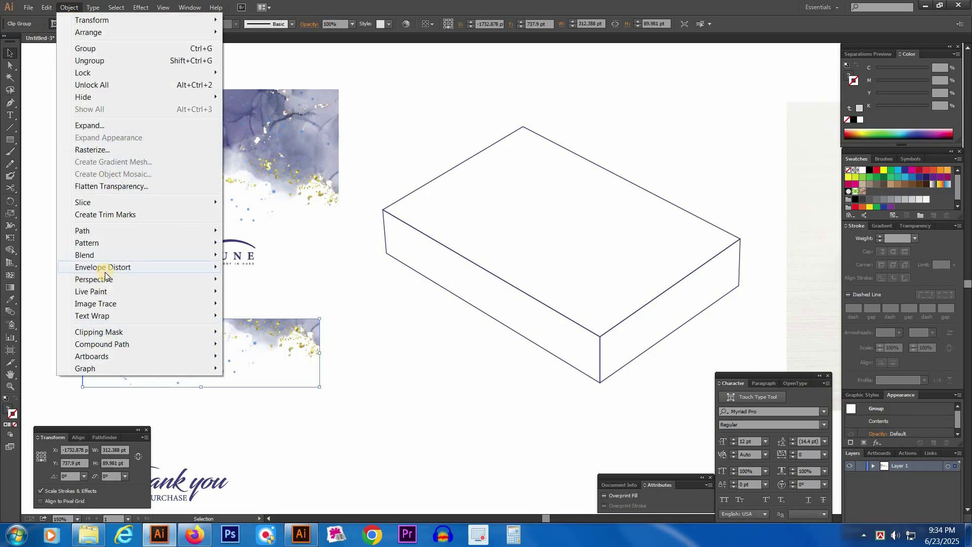
{"action": "mouse_move", "coordinate": [197, 271]}
{"action": "left_click", "coordinate": [278, 280]}
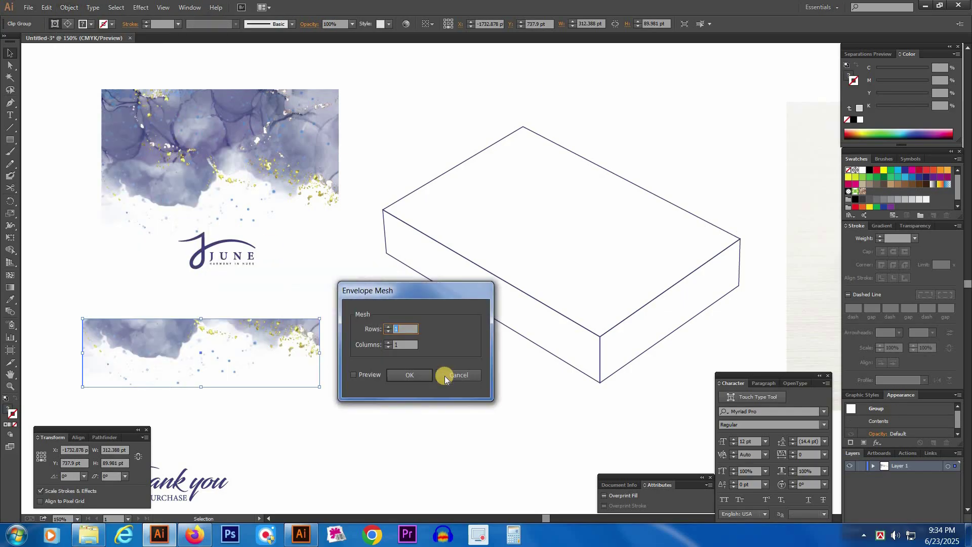
{"action": "left_click", "coordinate": [423, 373]}
Apply an envelope distort mesh with 1 row and 1 column to the Thank you artwork.
{"action": "left_click_drag", "start_coordinate": [362, 438], "coordinate": [395, 272]}
{"action": "left_click_drag", "start_coordinate": [391, 303], "coordinate": [141, 381]}
{"action": "left_click", "coordinate": [68, 8]}
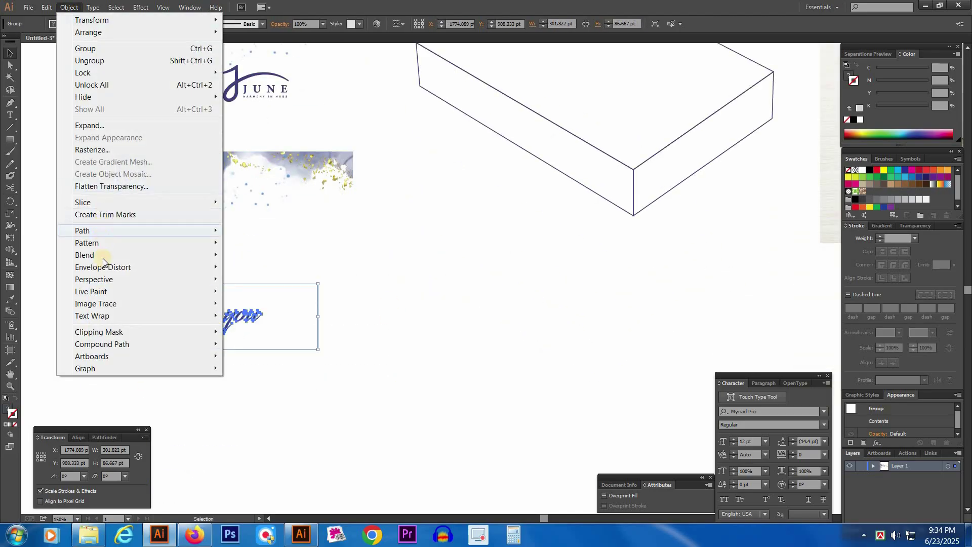
{"action": "left_click", "coordinate": [284, 280]}
{"action": "left_click", "coordinate": [423, 374]}
{"action": "left_click", "coordinate": [488, 297]}
Move the JUNE envelope onto the box outline so its upper-left corner sits on the box's rear corner.
{"action": "left_click_drag", "start_coordinate": [477, 238], "coordinate": [412, 303]}
{"action": "left_click_drag", "start_coordinate": [326, 253], "coordinate": [303, 324]}
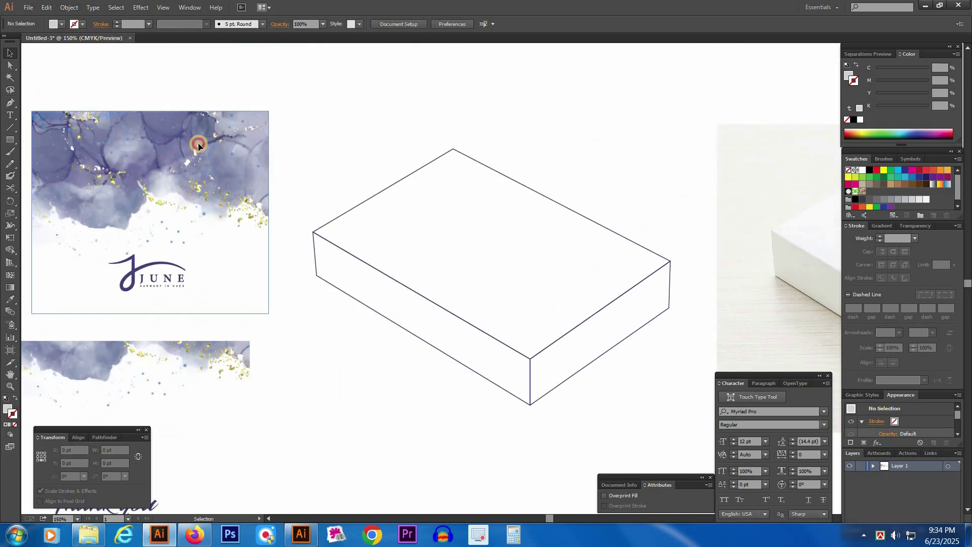
{"action": "left_click", "coordinate": [196, 142]}
{"action": "left_click_drag", "start_coordinate": [82, 155], "coordinate": [479, 163]}
{"action": "left_click_drag", "start_coordinate": [416, 122], "coordinate": [522, 247]}
{"action": "left_click_drag", "start_coordinate": [525, 260], "coordinate": [516, 238]}
{"action": "key", "text": "ctrl+1"}
{"action": "left_click_drag", "start_coordinate": [384, 257], "coordinate": [206, 240]}
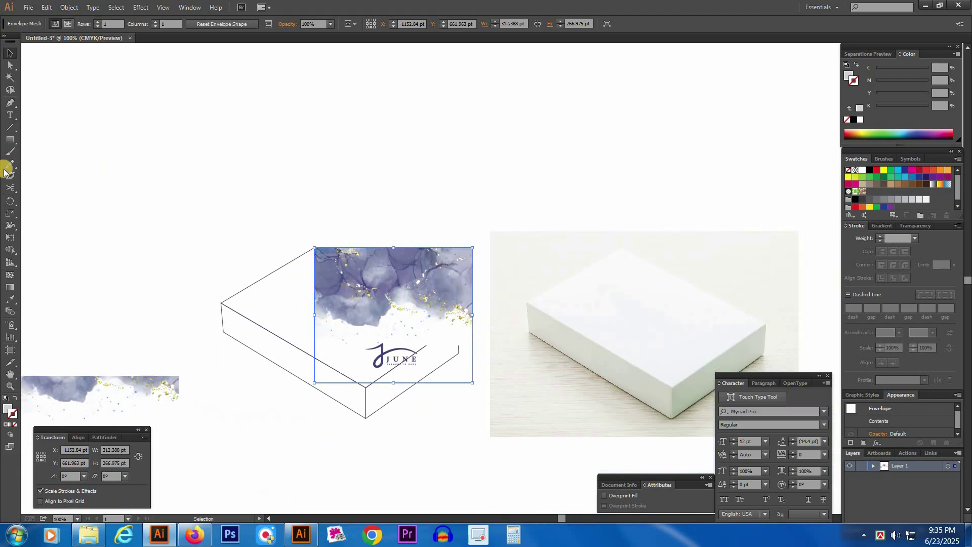
Rotate the JUNE envelope clockwise about the box's rear corner so it slopes roughly along the top face.
{"action": "left_click", "coordinate": [10, 202]}
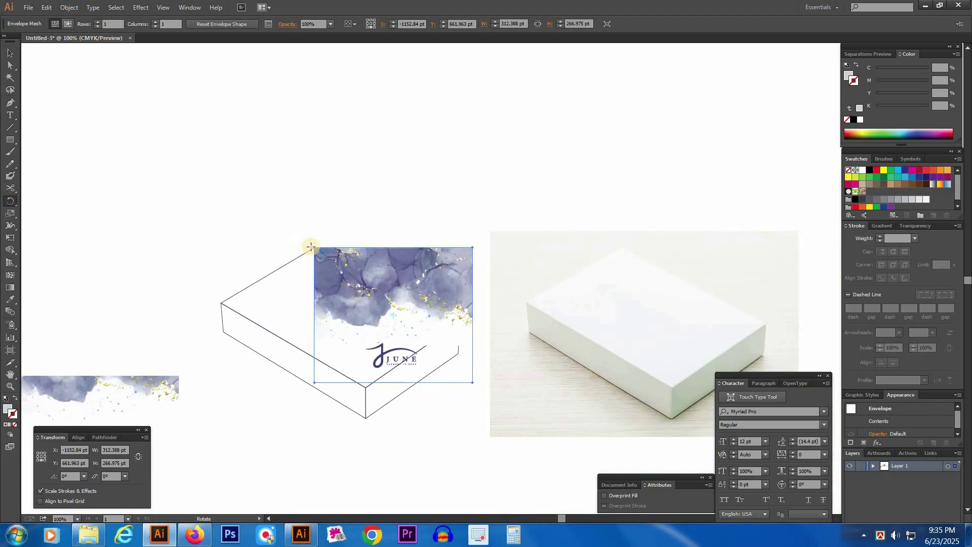
{"action": "left_click_drag", "start_coordinate": [325, 330], "coordinate": [239, 296]}
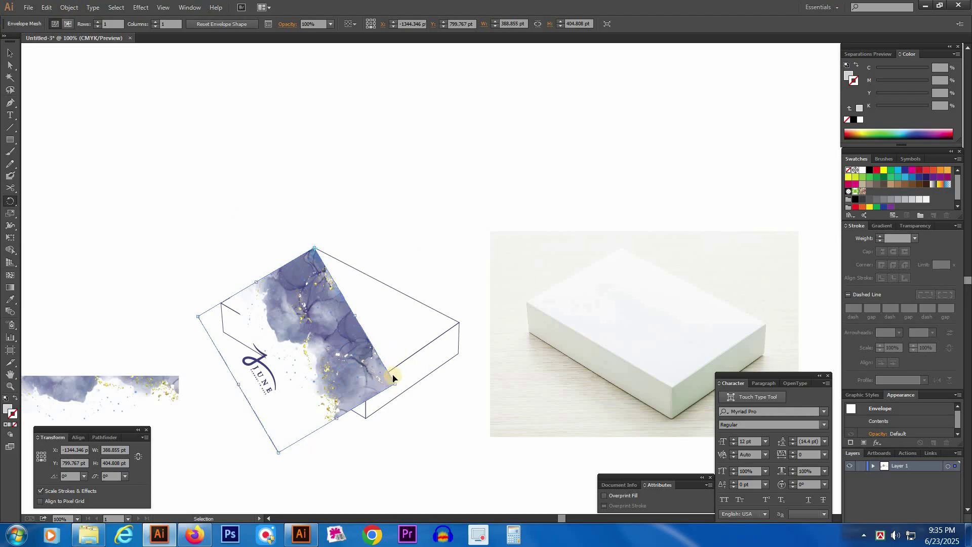
{"action": "key", "text": "ctrl+z"}
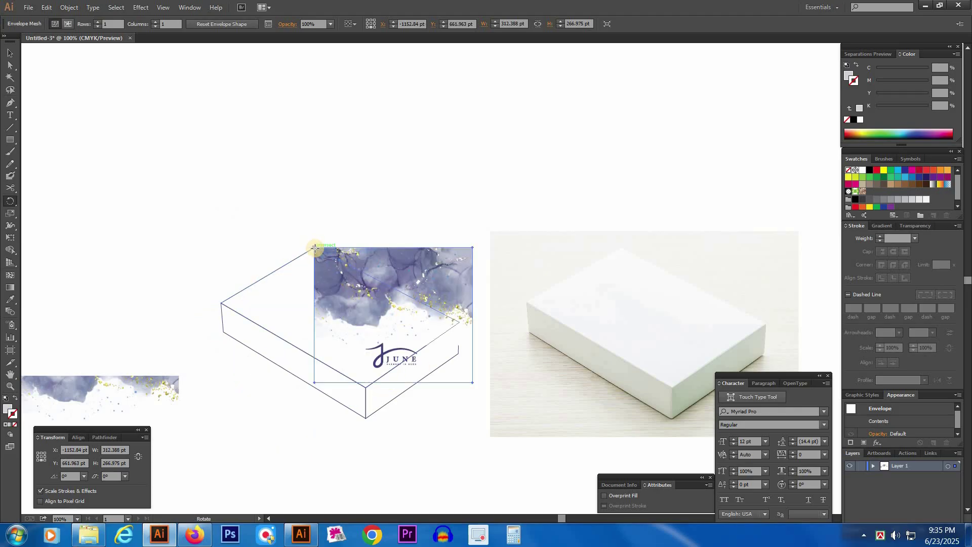
{"action": "left_click_drag", "start_coordinate": [327, 322], "coordinate": [273, 344]}
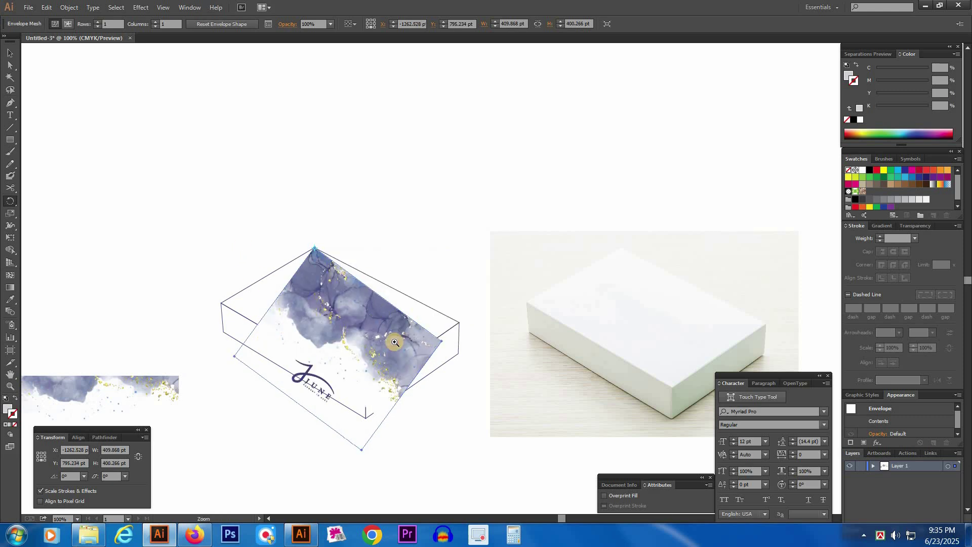
Send the rotated JUNE envelope to the back, behind the box outline.
{"action": "left_click_drag", "start_coordinate": [465, 420], "coordinate": [490, 434]}
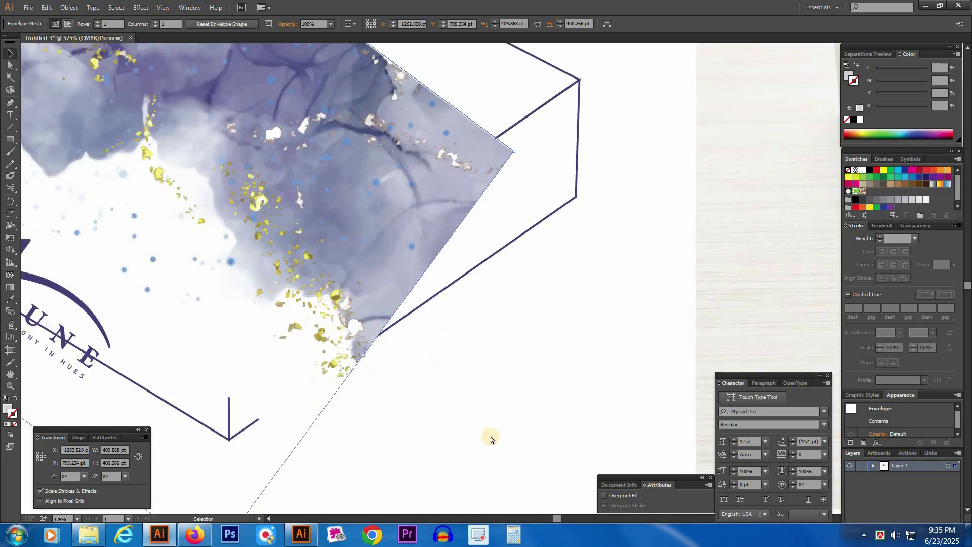
{"action": "key", "text": "ctrl+minus"}
{"action": "key", "text": "ctrl+minus"}
{"action": "left_click_drag", "start_coordinate": [409, 174], "coordinate": [432, 251]}
{"action": "left_click", "coordinate": [325, 219]}
{"action": "right_click", "coordinate": [326, 221]}
{"action": "mouse_move", "coordinate": [422, 301]}
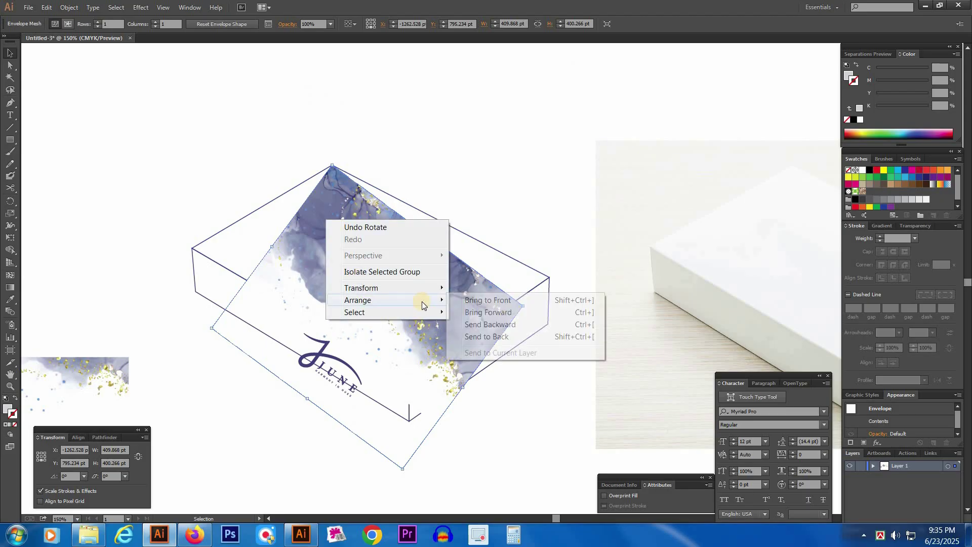
{"action": "left_click", "coordinate": [496, 336]}
{"action": "left_click", "coordinate": [514, 168]}
Select all the box outline paths and convert them into guides.
{"action": "key", "text": "ctrl+space"}
{"action": "left_click_drag", "start_coordinate": [597, 459], "coordinate": [618, 466]}
{"action": "left_click", "coordinate": [494, 374]}
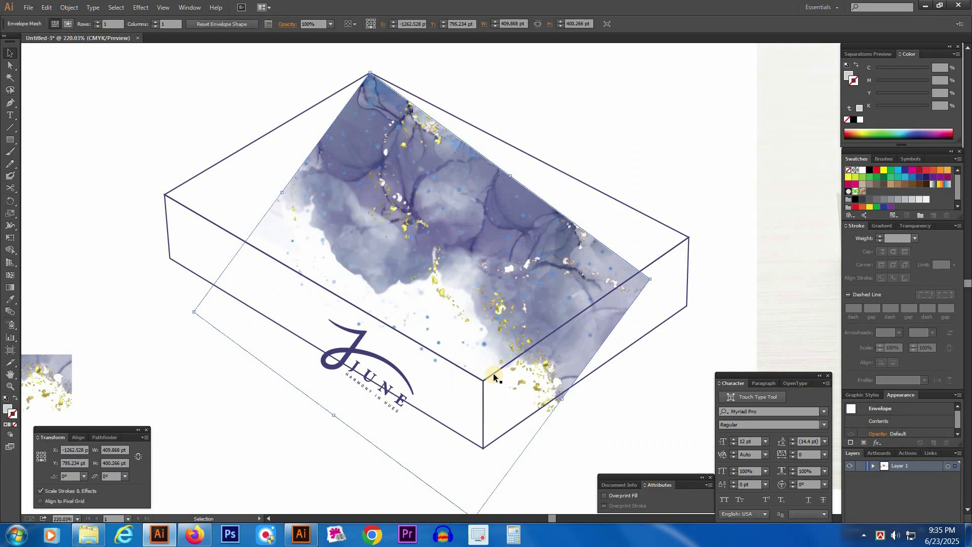
{"action": "left_click", "coordinate": [82, 184]}
{"action": "left_click_drag", "start_coordinate": [108, 165], "coordinate": [172, 209]}
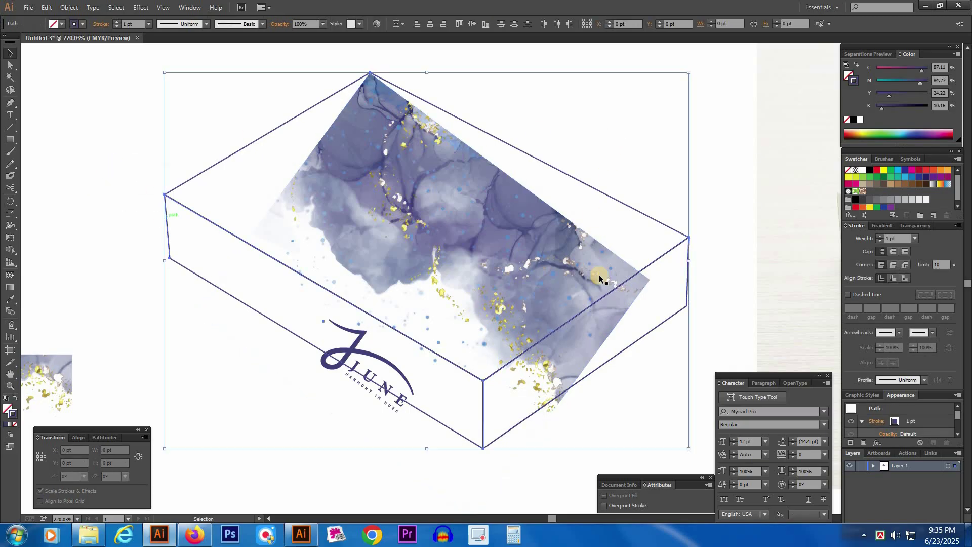
{"action": "left_click", "coordinate": [667, 314], "text": "shift"}
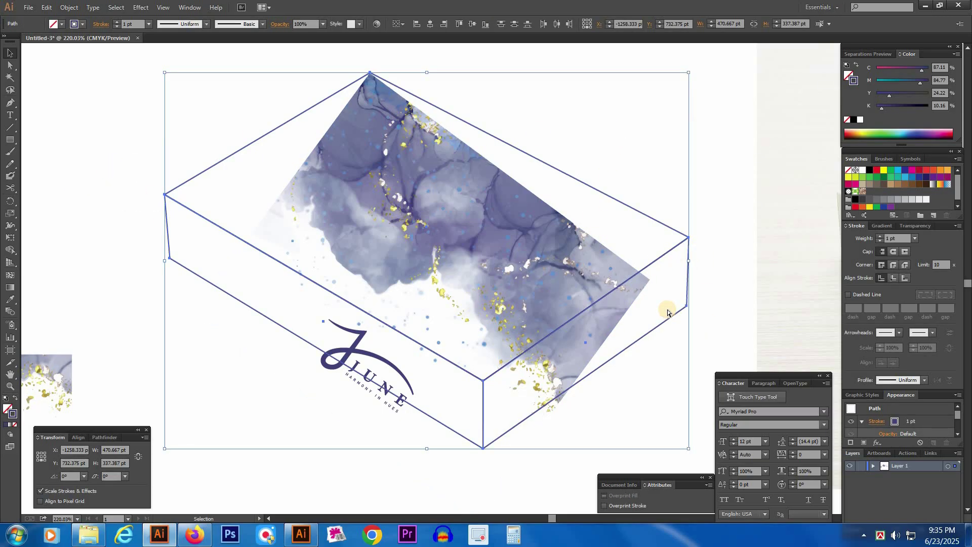
{"action": "key", "text": "ctrl+g"}
{"action": "left_click", "coordinate": [664, 311]}
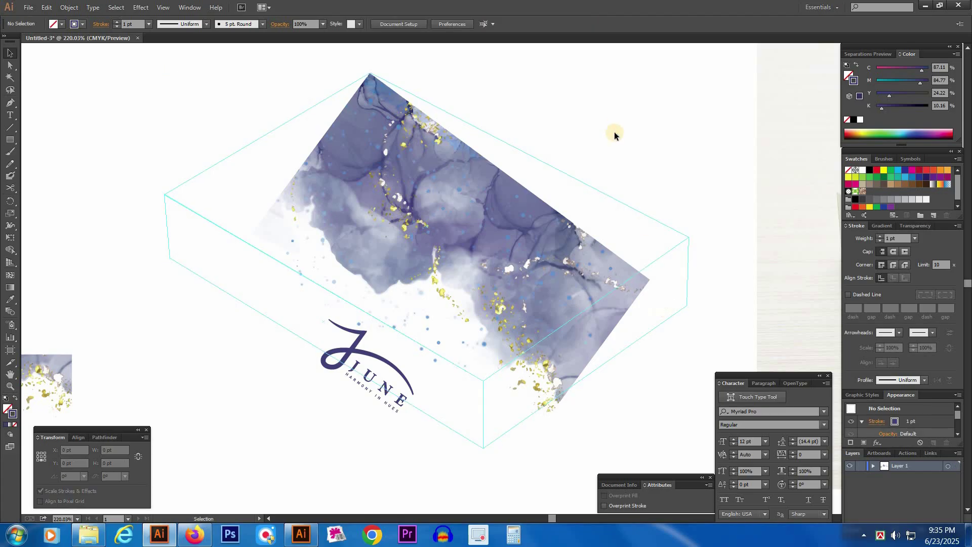
Move the JUNE envelope's lower-left mesh point onto the left corner of the box's top face.
{"action": "left_click", "coordinate": [218, 299]}
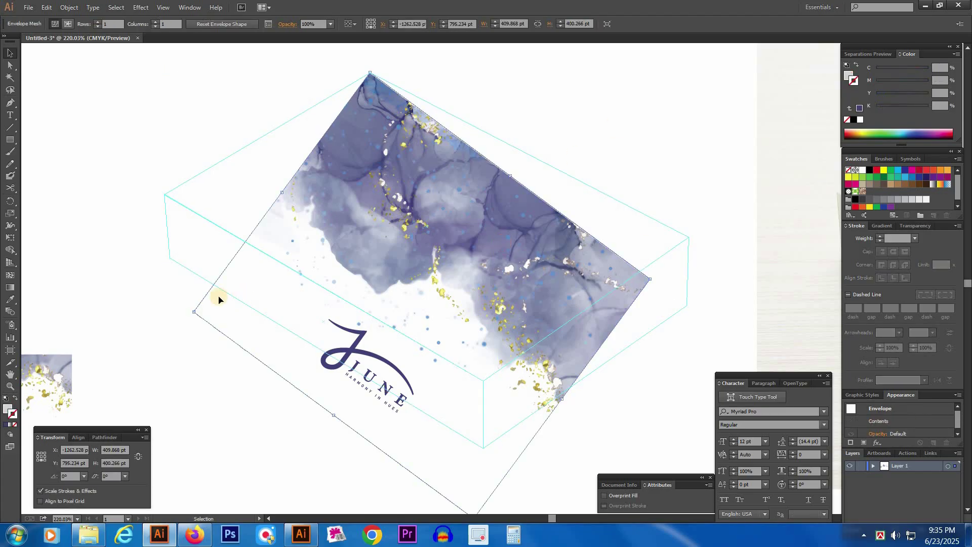
{"action": "left_click", "coordinate": [154, 287]}
{"action": "scroll", "coordinate": [300, 261], "scroll_direction": "up", "scroll_amount": 1}
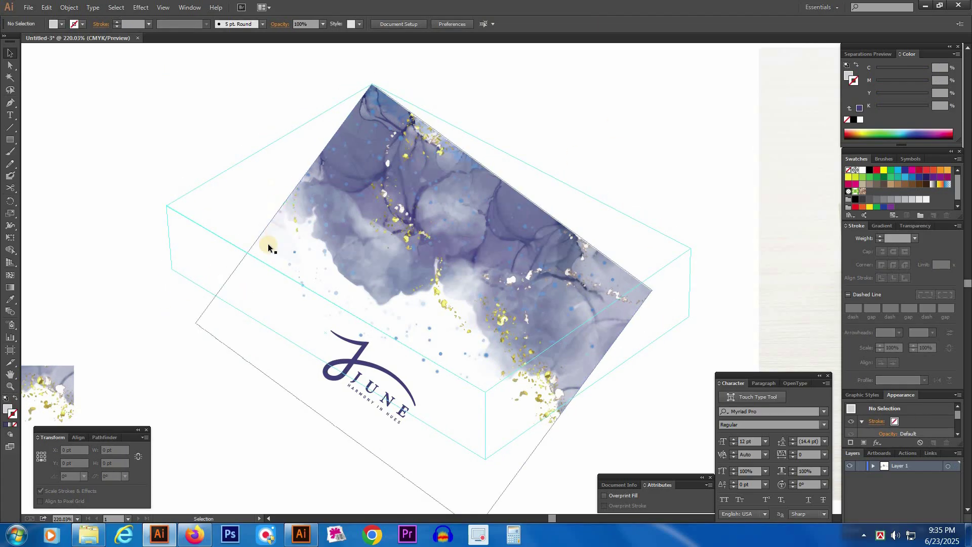
{"action": "left_click_drag", "start_coordinate": [193, 328], "coordinate": [166, 209]}
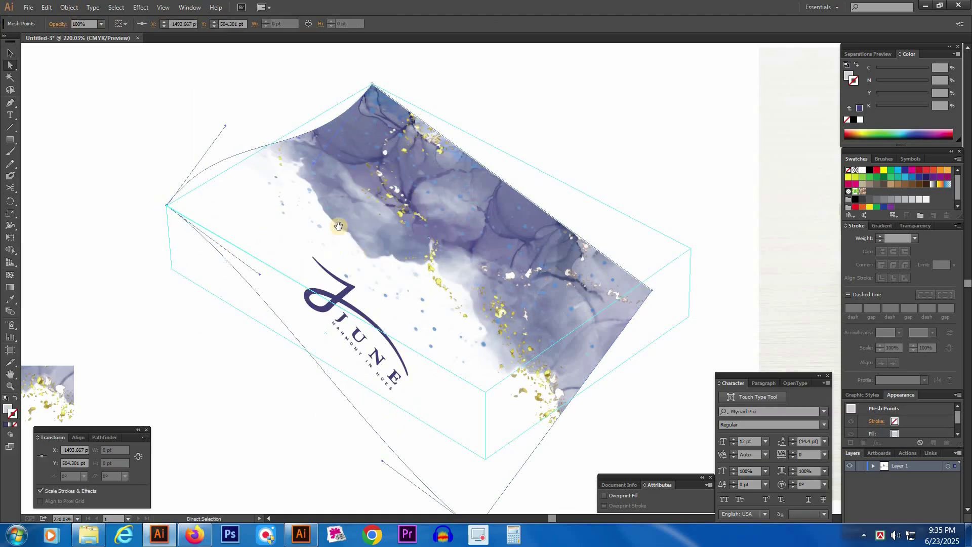
Align both mesh handles of the envelope's rear-left edge with the guide to straighten that edge.
{"action": "left_click_drag", "start_coordinate": [348, 237], "coordinate": [325, 306]}
{"action": "left_click_drag", "start_coordinate": [132, 134], "coordinate": [344, 220]}
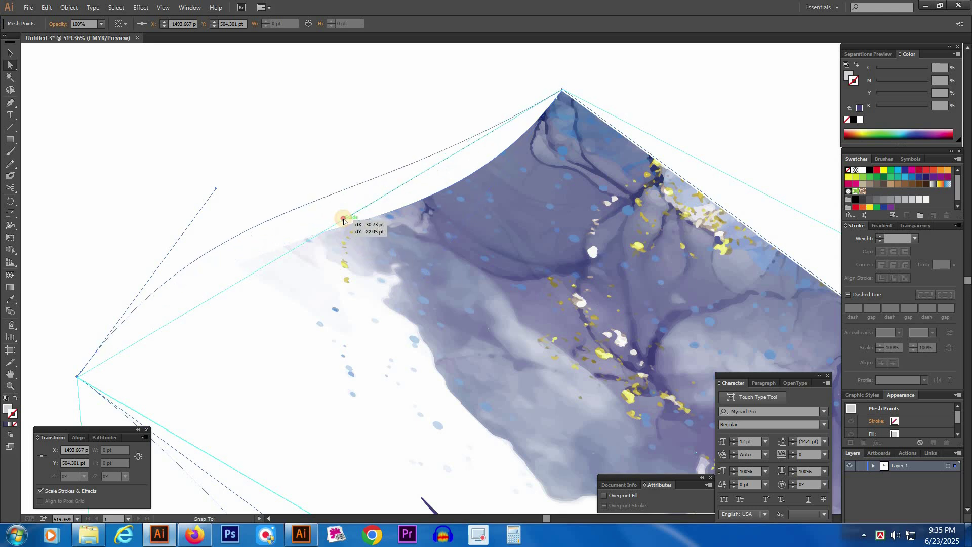
{"action": "left_click_drag", "start_coordinate": [216, 187], "coordinate": [302, 244]}
{"action": "left_click", "coordinate": [247, 135]}
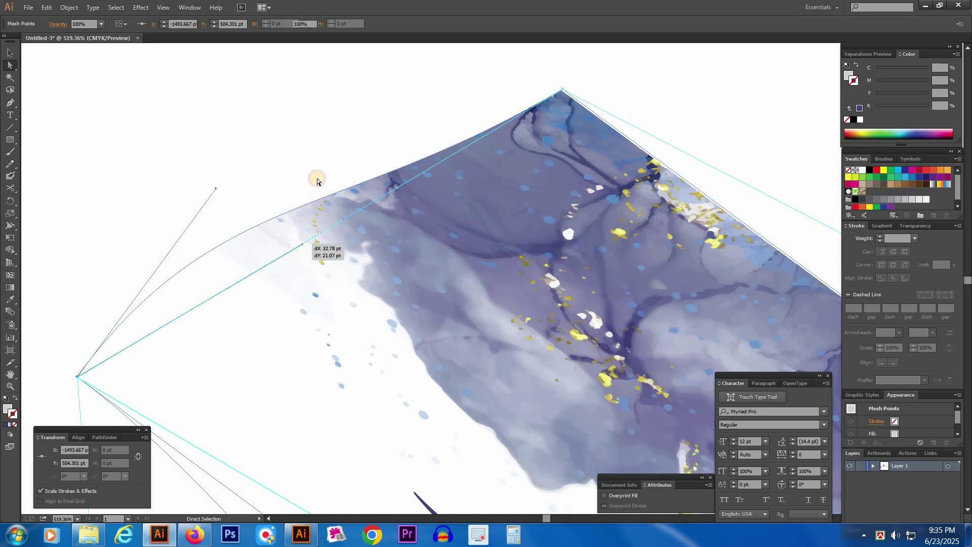
Move the JUNE envelope's upper-right mesh point onto the right corner of the box's top face.
{"action": "left_click", "coordinate": [575, 328], "text": "ctrl+alt"}
{"action": "left_click", "coordinate": [575, 328], "text": "ctrl+alt"}
{"action": "left_click_drag", "start_coordinate": [704, 374], "coordinate": [471, 274]}
{"action": "left_click", "coordinate": [479, 240]}
{"action": "left_click_drag", "start_coordinate": [479, 239], "coordinate": [527, 187]}
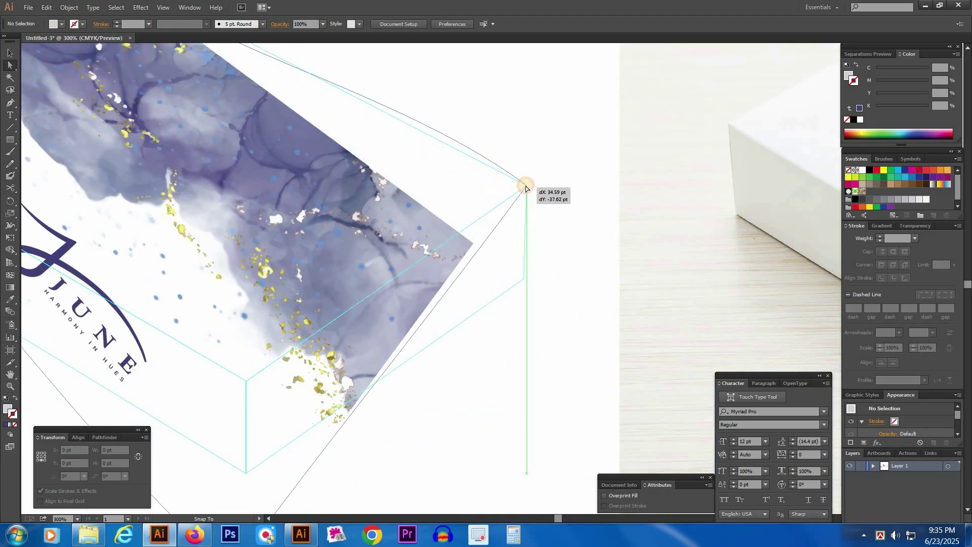
Pull the right mesh point's handle toward the guide along the top face's rear-right edge.
{"action": "left_click_drag", "start_coordinate": [397, 96], "coordinate": [447, 261]}
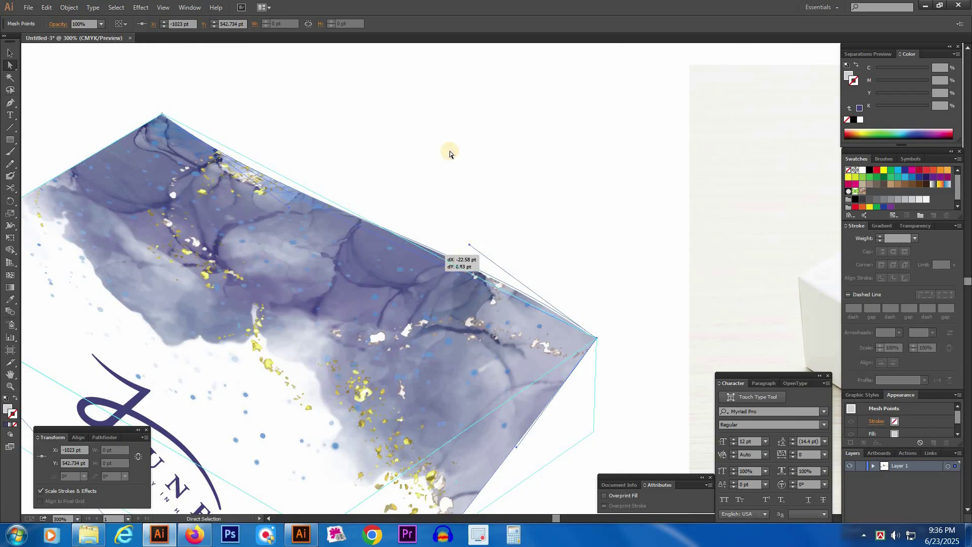
{"action": "left_click", "coordinate": [451, 256]}
{"action": "left_click", "coordinate": [442, 267]}
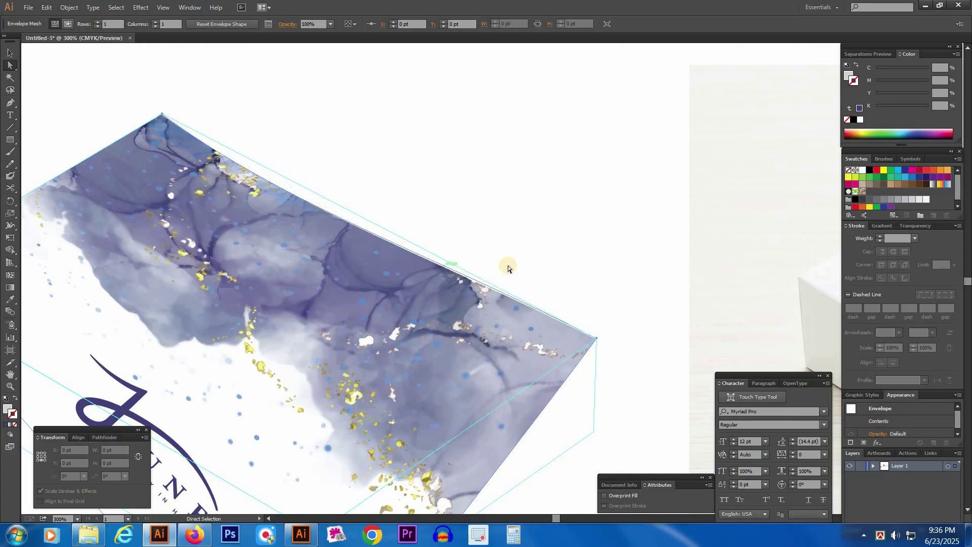
Reselect the right mesh point's handle on the rear-right edge and place it precisely on the guide.
{"action": "left_click", "coordinate": [527, 299]}
{"action": "left_click", "coordinate": [601, 341]}
{"action": "left_click", "coordinate": [596, 338]}
{"action": "left_click", "coordinate": [432, 252]}
{"action": "left_click", "coordinate": [434, 257]}
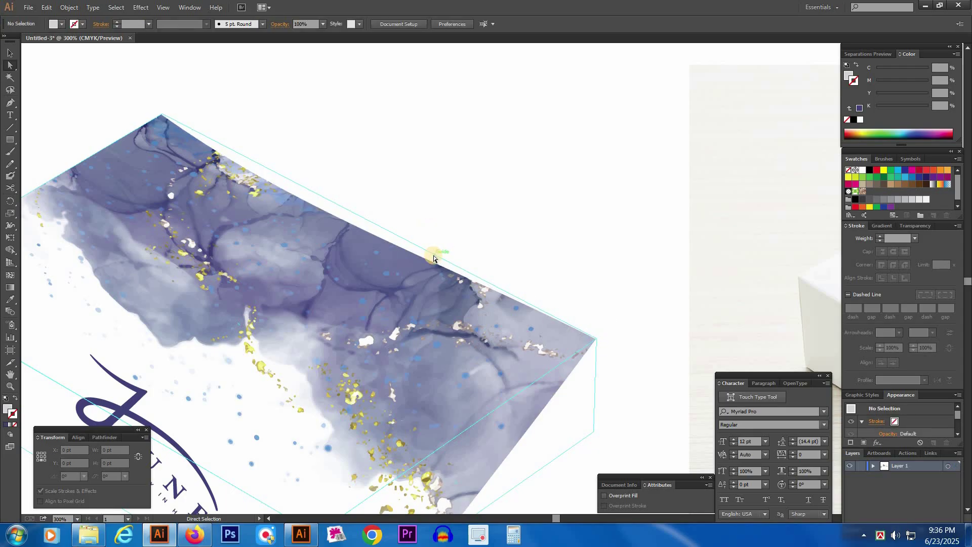
{"action": "left_click", "coordinate": [427, 259]}
{"action": "key", "text": "ctrl+space"}
{"action": "left_click_drag", "start_coordinate": [388, 215], "coordinate": [529, 324]}
{"action": "left_click_drag", "start_coordinate": [384, 233], "coordinate": [342, 213]}
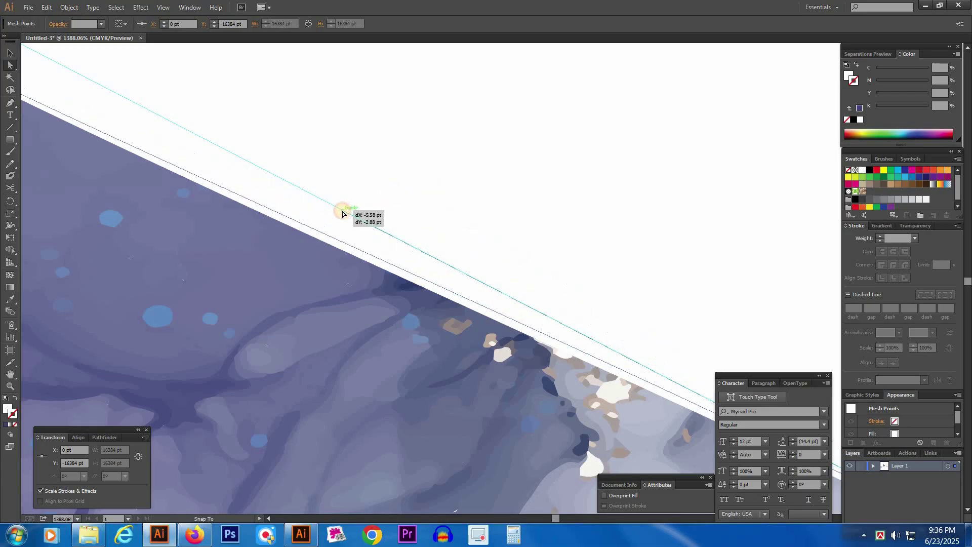
Align the remaining mesh handle of the JUNE envelope's rear-right edge with the guide to straighten that edge.
{"action": "left_click_drag", "start_coordinate": [238, 153], "coordinate": [596, 313]}
{"action": "left_click", "coordinate": [299, 248], "text": "ctrl+alt"}
{"action": "left_click", "coordinate": [299, 248], "text": "ctrl+alt"}
{"action": "left_click_drag", "start_coordinate": [317, 253], "coordinate": [390, 290]}
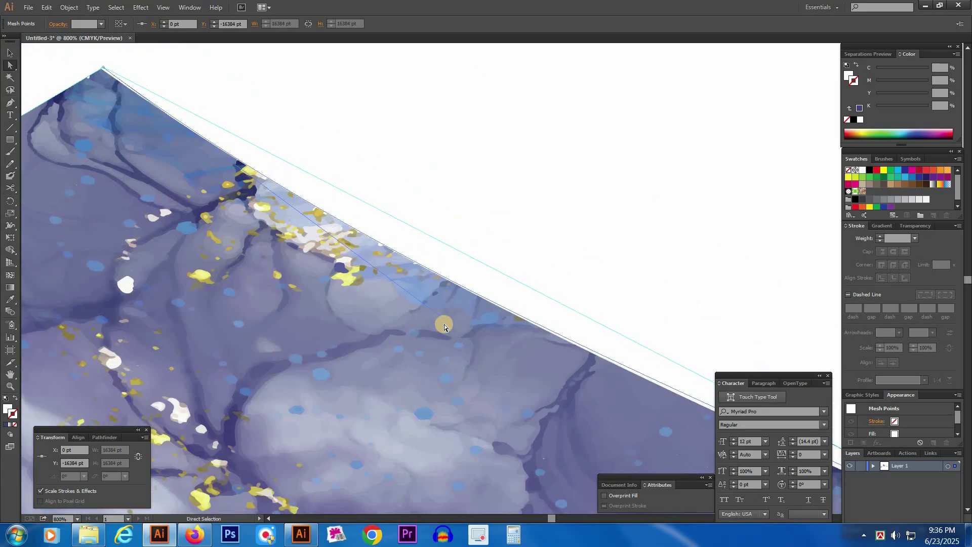
{"action": "left_click_drag", "start_coordinate": [459, 302], "coordinate": [487, 267]}
{"action": "left_click", "coordinate": [506, 166]}
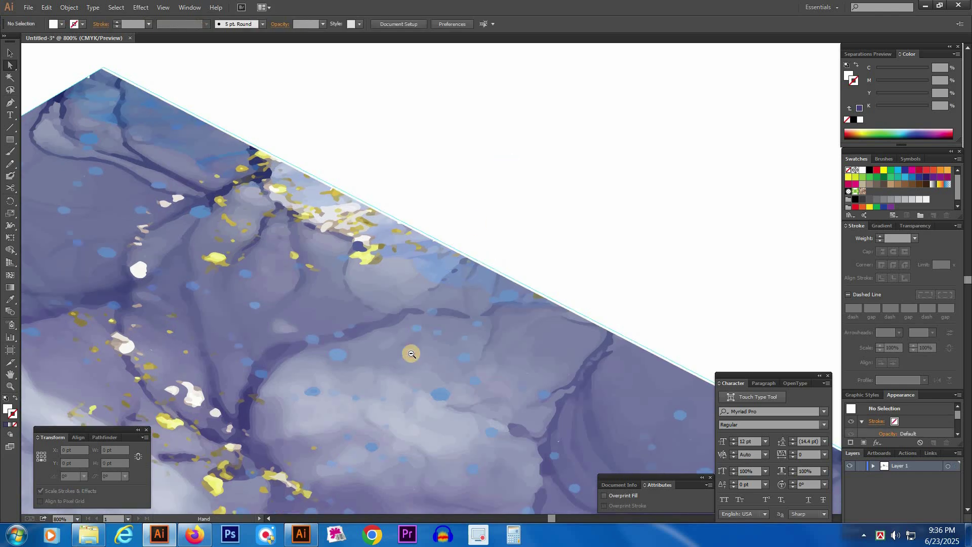
Move the JUNE envelope's lowest mesh point onto the front corner of the box's top face.
{"action": "left_click", "coordinate": [410, 353], "text": "ctrl+alt"}
{"action": "left_click", "coordinate": [415, 371], "text": "ctrl+alt"}
{"action": "left_click", "coordinate": [420, 336], "text": "ctrl+alt"}
{"action": "left_click_drag", "start_coordinate": [420, 335], "coordinate": [123, 126]}
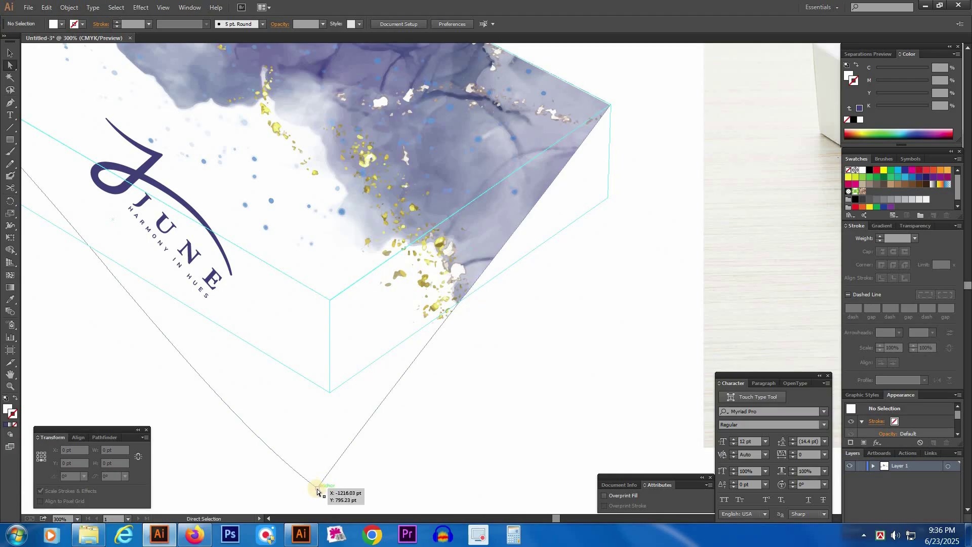
{"action": "left_click_drag", "start_coordinate": [317, 491], "coordinate": [330, 303]}
{"action": "left_click_drag", "start_coordinate": [308, 202], "coordinate": [417, 259]}
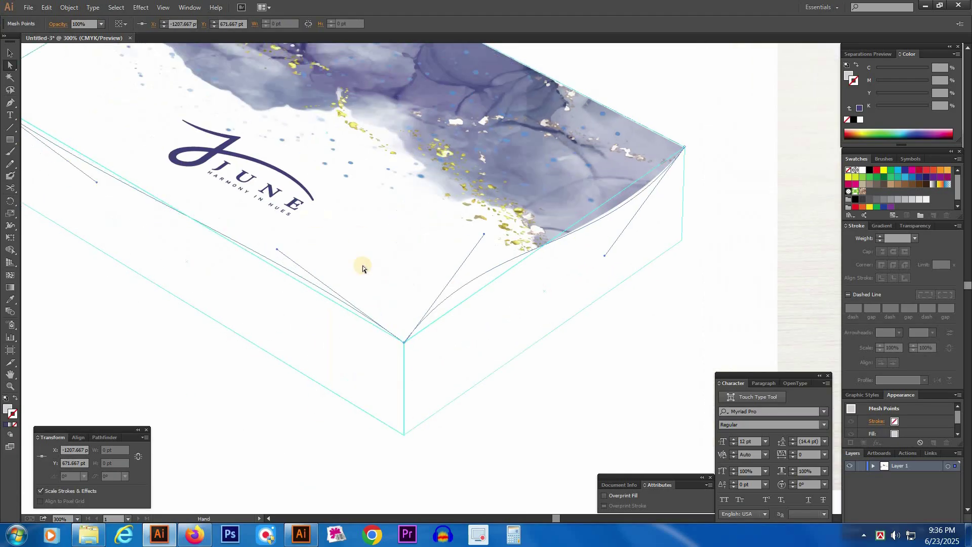
Align both mesh handles of the JUNE envelope's front-left edge with the guide to straighten that edge.
{"action": "left_click_drag", "start_coordinate": [313, 263], "coordinate": [293, 274]}
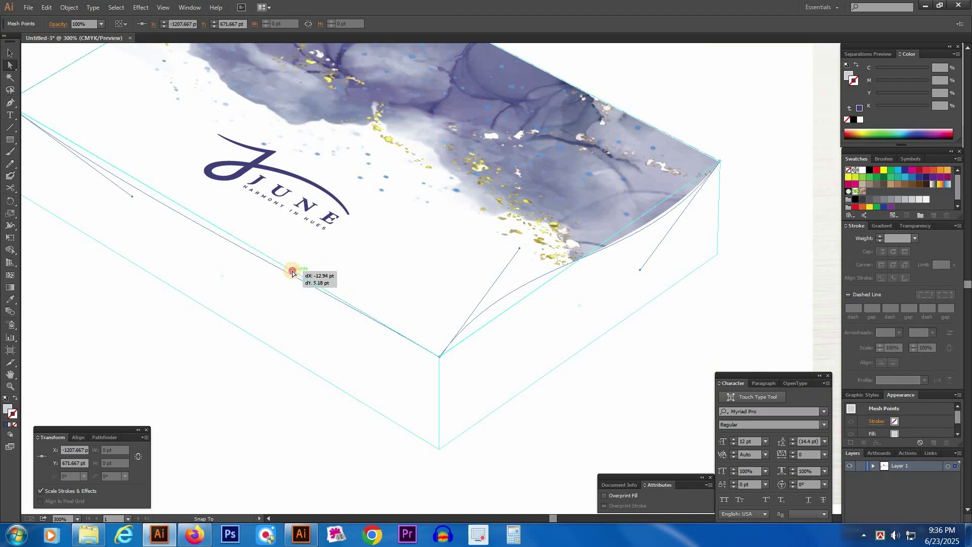
{"action": "left_click_drag", "start_coordinate": [138, 197], "coordinate": [159, 195]}
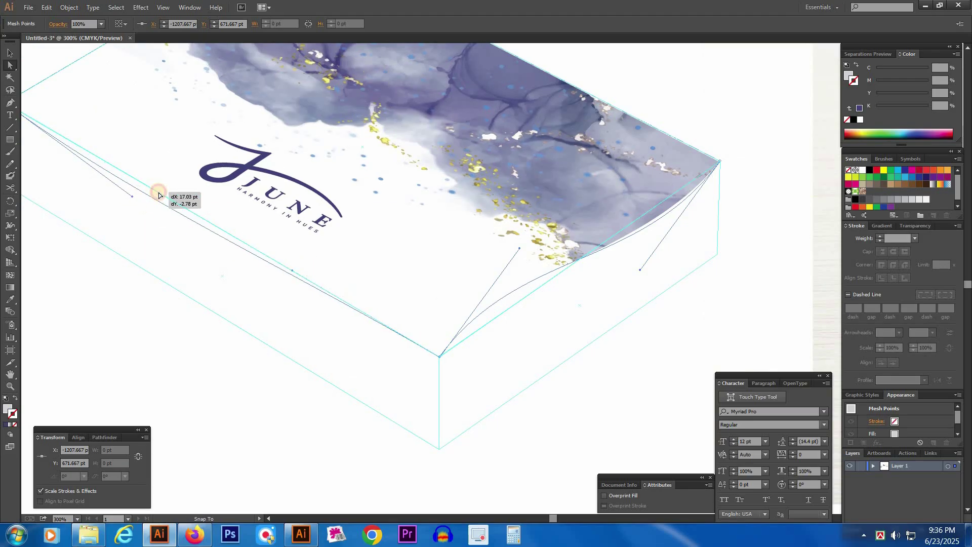
{"action": "left_click", "coordinate": [174, 270]}
Align both mesh handles of the JUNE envelope's front-right edge with the guide to complete the top face.
{"action": "left_click_drag", "start_coordinate": [545, 311], "coordinate": [457, 303]}
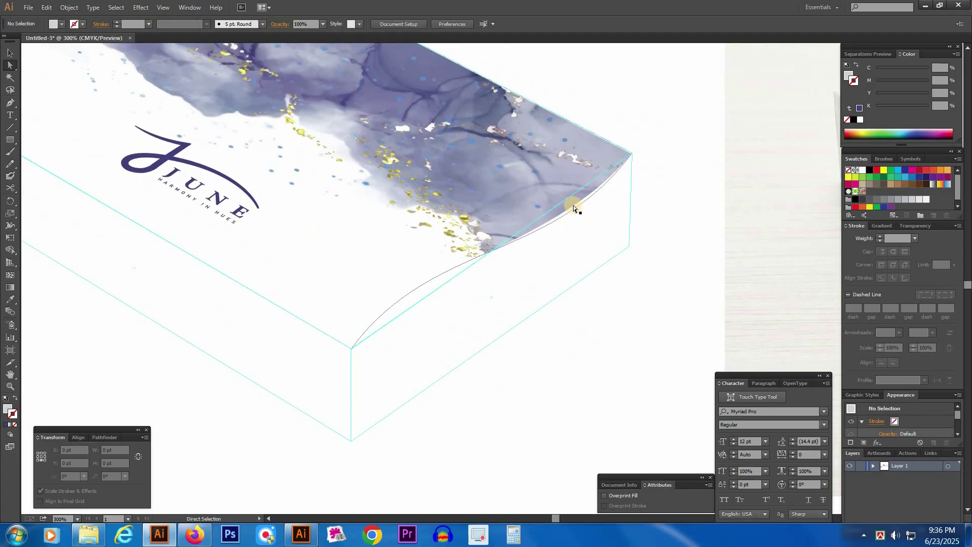
{"action": "left_click", "coordinate": [573, 205]}
{"action": "left_click_drag", "start_coordinate": [551, 262], "coordinate": [513, 236]}
{"action": "left_click_drag", "start_coordinate": [431, 240], "coordinate": [485, 289]}
{"action": "left_click", "coordinate": [515, 302]}
{"action": "scroll", "coordinate": [462, 239], "scroll_direction": "down", "scroll_amount": 2}
{"action": "mouse_move", "coordinate": [463, 178]}
{"action": "left_mouse_down"}
{"action": "mouse_move", "coordinate": [514, 217]}
{"action": "mouse_move", "coordinate": [475, 190]}
{"action": "left_mouse_up"}
{"action": "left_click", "coordinate": [451, 209]}
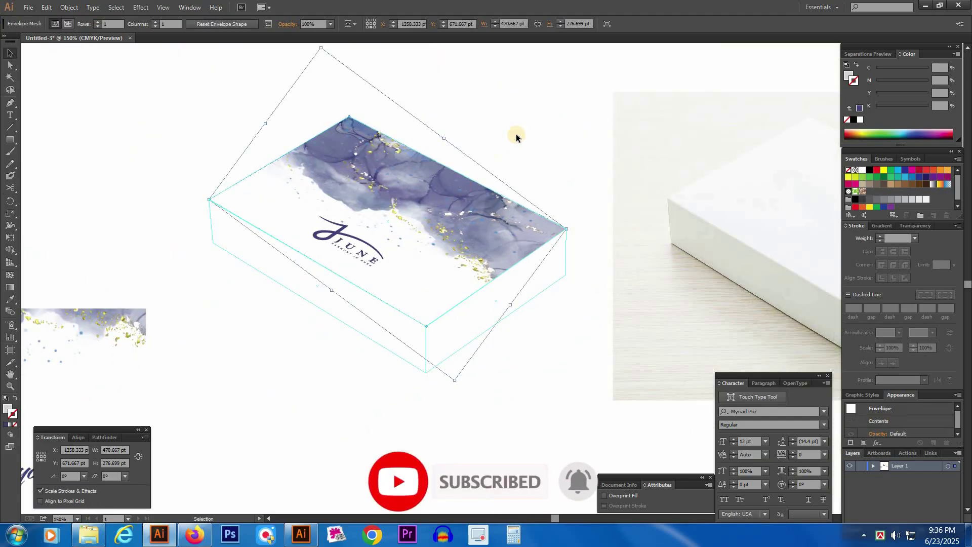
{"action": "left_click", "coordinate": [531, 123]}
Move the strip envelope onto the box so its upper-left corner meets the left corner of the top face.
{"action": "left_click_drag", "start_coordinate": [364, 266], "coordinate": [497, 205]}
{"action": "left_click", "coordinate": [150, 261]}
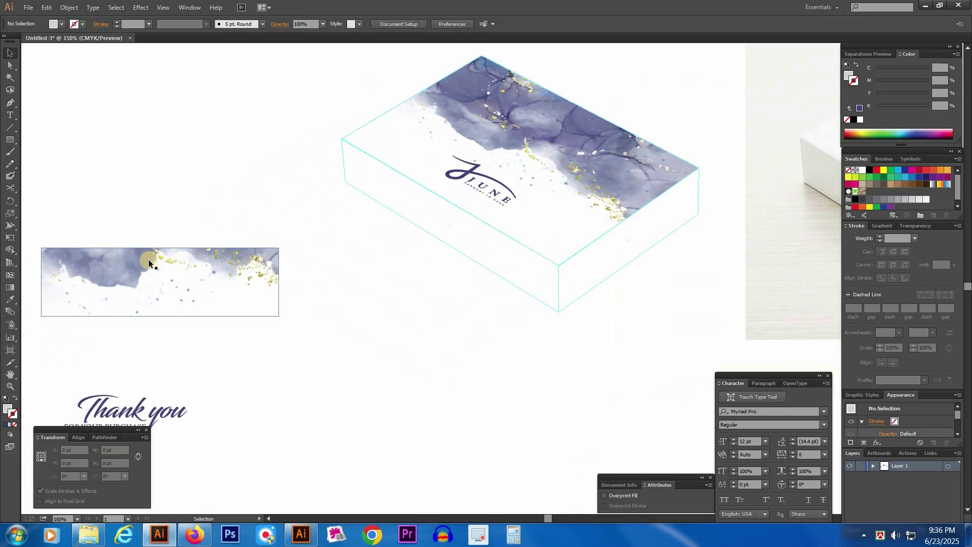
{"action": "left_click_drag", "start_coordinate": [265, 261], "coordinate": [259, 304]}
{"action": "left_click_drag", "start_coordinate": [122, 302], "coordinate": [427, 206]}
{"action": "mouse_move", "coordinate": [290, 153]}
{"action": "left_mouse_down"}
{"action": "mouse_move", "coordinate": [418, 260]}
{"action": "mouse_move", "coordinate": [442, 245]}
{"action": "mouse_move", "coordinate": [434, 225]}
{"action": "left_mouse_up"}
Move the strip envelope's lower-left mesh point onto the lower-left corner of the box's left side face.
{"action": "left_click", "coordinate": [494, 347], "text": "ctrl+alt"}
{"action": "left_click", "coordinate": [494, 347], "text": "ctrl+alt"}
{"action": "left_click_drag", "start_coordinate": [420, 358], "coordinate": [293, 359]}
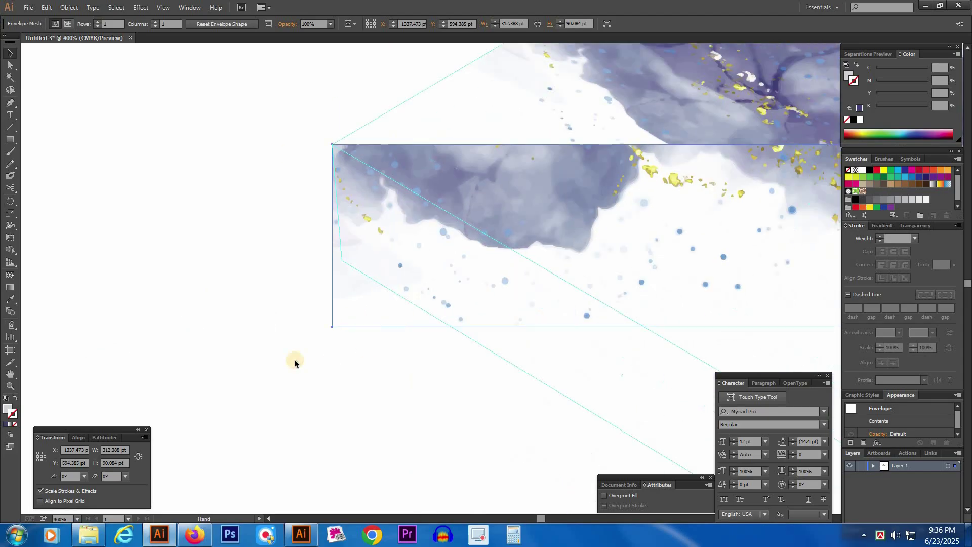
{"action": "left_click", "coordinate": [315, 350]}
{"action": "key", "text": "a"}
{"action": "left_click_drag", "start_coordinate": [323, 326], "coordinate": [332, 259]}
Straighten the strip envelope's left edge by placing its mesh handles on the vertical guide.
{"action": "left_click_drag", "start_coordinate": [298, 146], "coordinate": [443, 335]}
{"action": "left_click", "coordinate": [365, 172]}
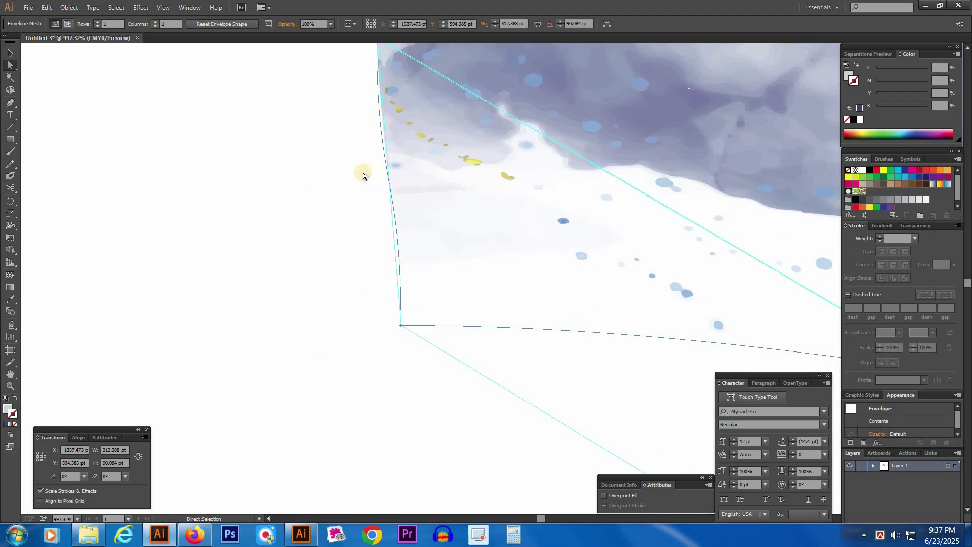
{"action": "left_click", "coordinate": [397, 229]}
{"action": "mouse_move", "coordinate": [402, 174]}
{"action": "left_mouse_down"}
{"action": "mouse_move", "coordinate": [390, 215]}
{"action": "mouse_move", "coordinate": [370, 196]}
{"action": "mouse_move", "coordinate": [389, 187]}
{"action": "left_mouse_up"}
{"action": "left_click", "coordinate": [266, 220]}
Move the strip envelope's lower-right mesh point onto the bottom end of the box's front vertical edge.
{"action": "left_click", "coordinate": [538, 307], "text": "ctrl+alt"}
{"action": "left_click", "coordinate": [539, 307], "text": "ctrl+alt"}
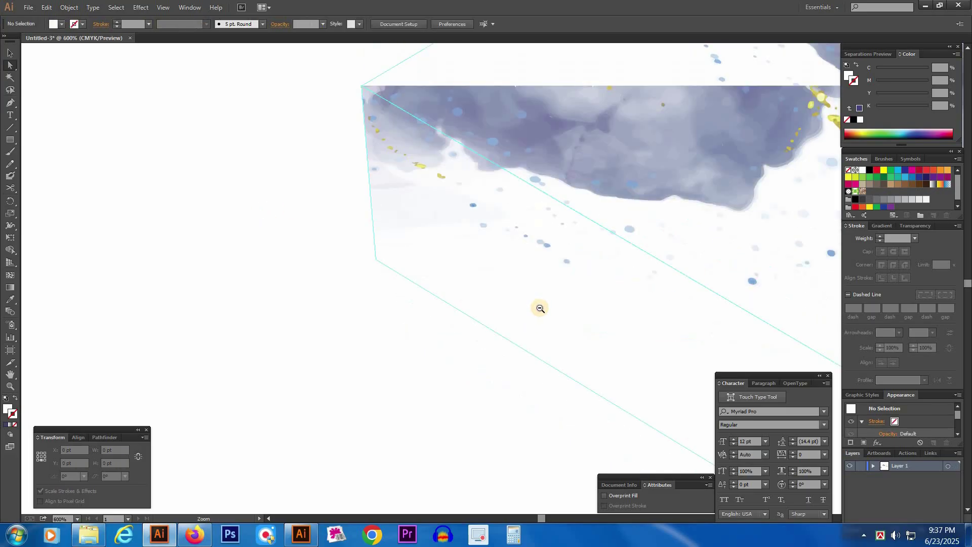
{"action": "left_click", "coordinate": [538, 307], "text": "ctrl+alt"}
{"action": "left_click", "coordinate": [538, 307], "text": "ctrl+alt"}
{"action": "left_click_drag", "start_coordinate": [696, 278], "coordinate": [282, 230]}
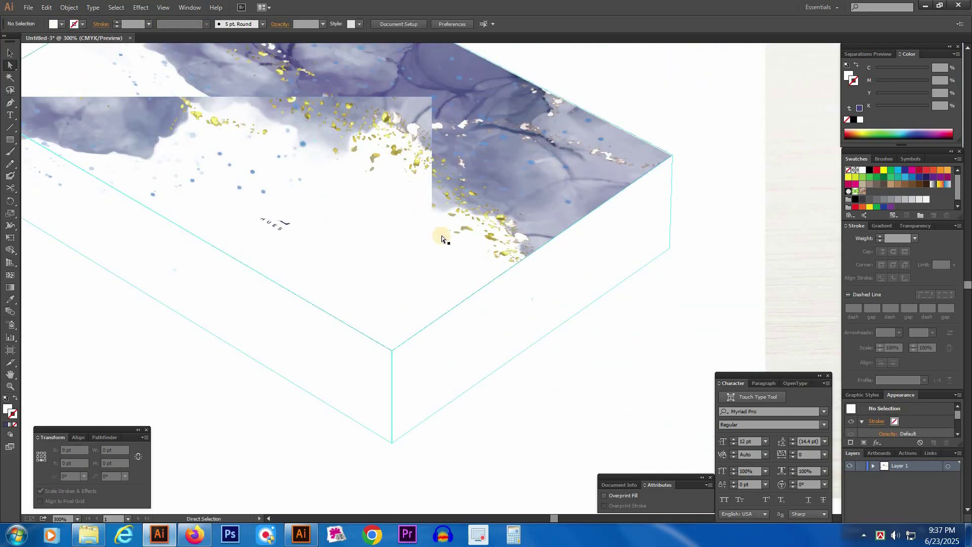
{"action": "left_click_drag", "start_coordinate": [434, 238], "coordinate": [392, 444]}
{"action": "left_click_drag", "start_coordinate": [431, 315], "coordinate": [616, 285]}
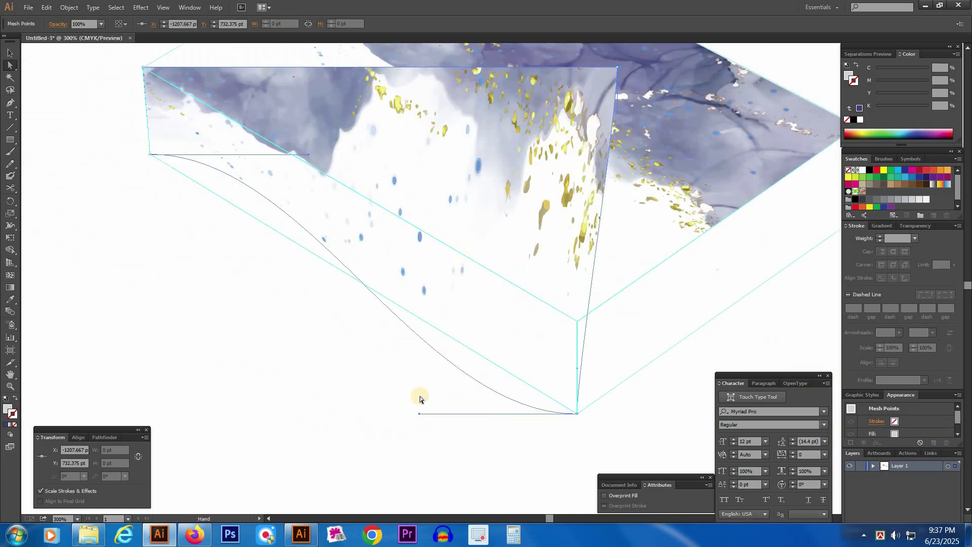
Align both mesh handles of the strip envelope's bottom edge with the left face's lower guide.
{"action": "left_click_drag", "start_coordinate": [421, 361], "coordinate": [429, 324]}
{"action": "left_click_drag", "start_coordinate": [309, 155], "coordinate": [287, 237]}
{"action": "left_click", "coordinate": [203, 327]}
Move the strip envelope's upper-right mesh point onto the front corner of the box's top face.
{"action": "left_click_drag", "start_coordinate": [535, 267], "coordinate": [362, 345]}
{"action": "left_click_drag", "start_coordinate": [444, 145], "coordinate": [408, 403]}
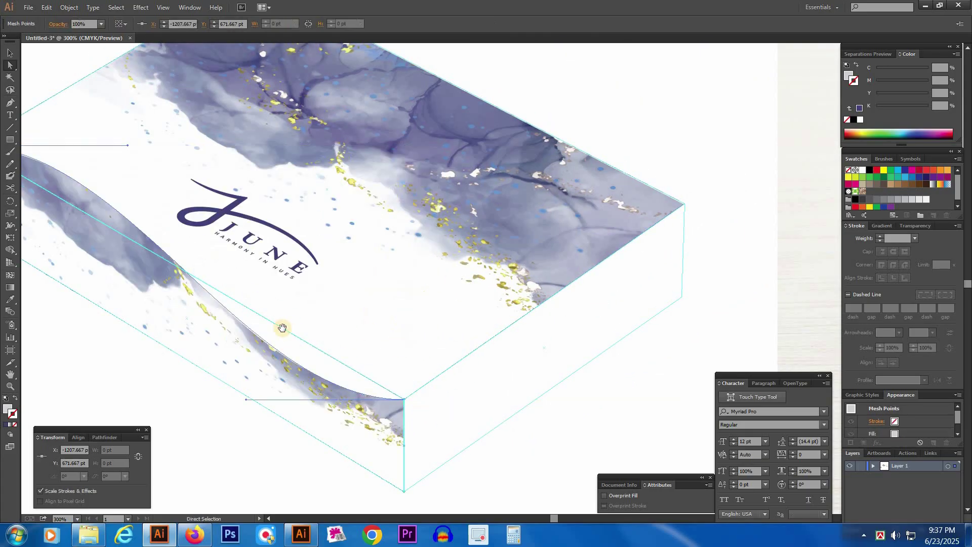
{"action": "left_click_drag", "start_coordinate": [282, 328], "coordinate": [399, 253]}
Align both mesh handles of the strip envelope's top edge with the left face's upper guide.
{"action": "left_click_drag", "start_coordinate": [360, 324], "coordinate": [387, 248]}
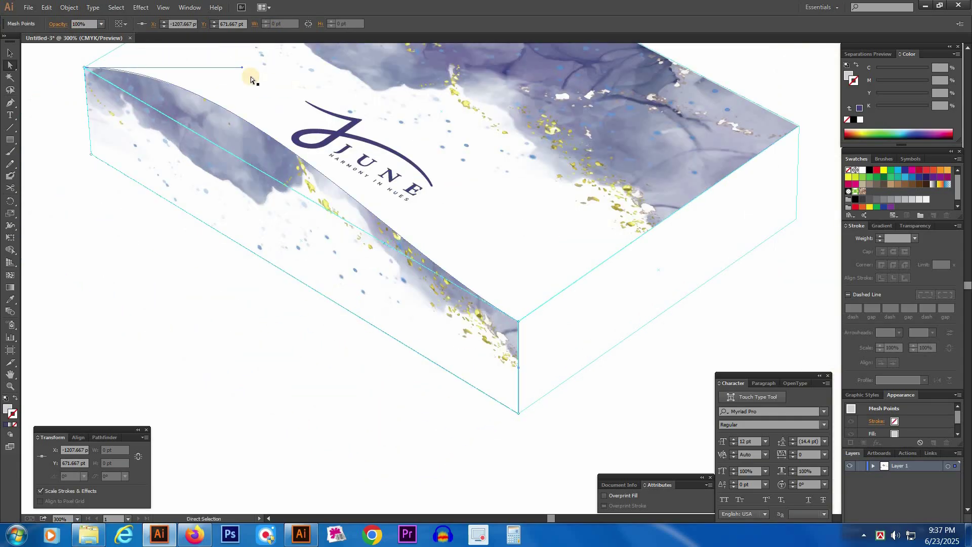
{"action": "left_click_drag", "start_coordinate": [242, 75], "coordinate": [229, 152]}
{"action": "left_click", "coordinate": [125, 317]}
Move the Thank you envelope next to the front vertical edge of the box, below the right side face.
{"action": "scroll", "coordinate": [504, 261], "scroll_direction": "down", "scroll_amount": 1}
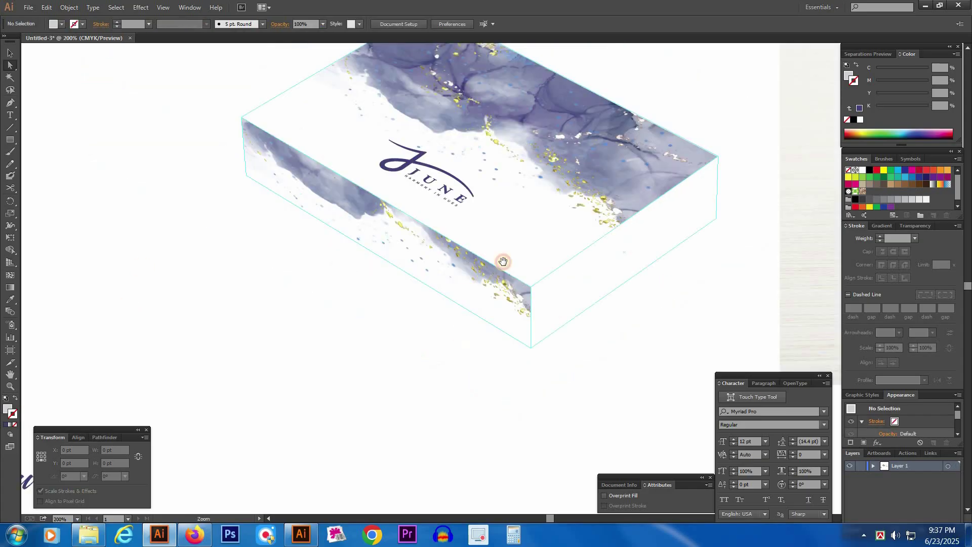
{"action": "scroll", "coordinate": [336, 282], "scroll_direction": "down", "scroll_amount": 1}
{"action": "left_click_drag", "start_coordinate": [388, 319], "coordinate": [216, 385]}
{"action": "left_click", "coordinate": [389, 341], "text": "ctrl+alt"}
{"action": "key", "text": "v"}
{"action": "left_click", "coordinate": [224, 352]}
{"action": "left_click_drag", "start_coordinate": [136, 384], "coordinate": [494, 311]}
{"action": "left_click_drag", "start_coordinate": [460, 345], "coordinate": [410, 262]}
Scale the Thank you envelope down proportionally and snap its upper-left corner to the front corner of the top face.
{"action": "left_click_drag", "start_coordinate": [400, 308], "coordinate": [473, 381]}
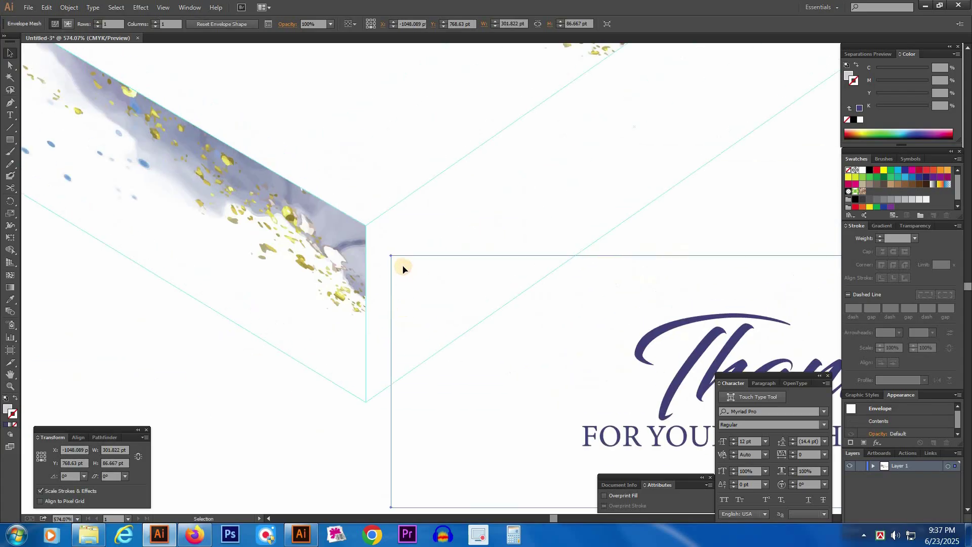
{"action": "left_click_drag", "start_coordinate": [392, 381], "coordinate": [575, 382]}
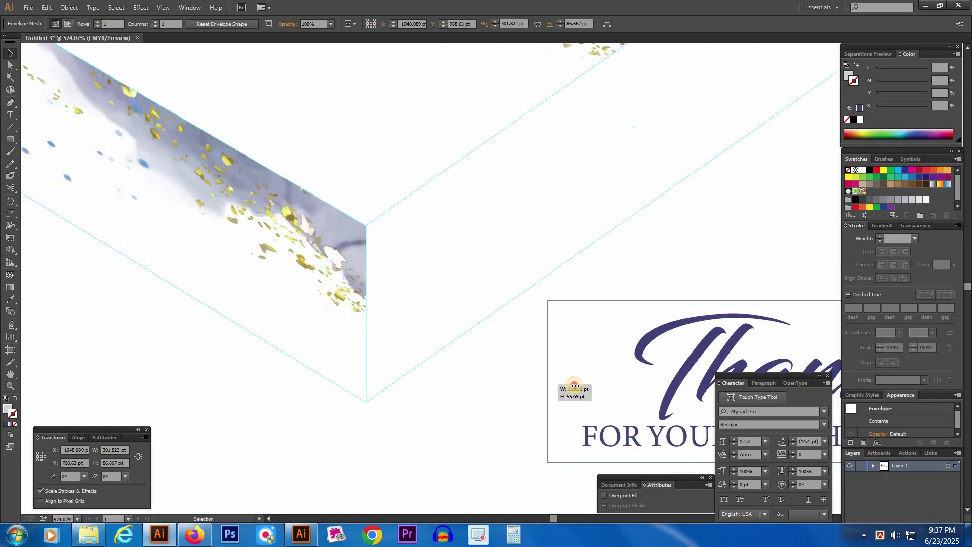
{"action": "left_click_drag", "start_coordinate": [736, 352], "coordinate": [513, 287]}
Hide the strip envelope on the box's left face.
{"action": "left_click", "coordinate": [399, 430]}
{"action": "left_click", "coordinate": [337, 275]}
{"action": "key", "text": "ctrl+x"}
{"action": "left_click", "coordinate": [589, 297]}
Move the Thank you envelope's lower-left mesh point onto the bottom end of the box's front vertical edge.
{"action": "left_click", "coordinate": [365, 380]}
{"action": "key", "text": "a"}
{"action": "left_click_drag", "start_coordinate": [366, 373], "coordinate": [366, 401]}
{"action": "left_click_drag", "start_coordinate": [633, 306], "coordinate": [391, 329]}
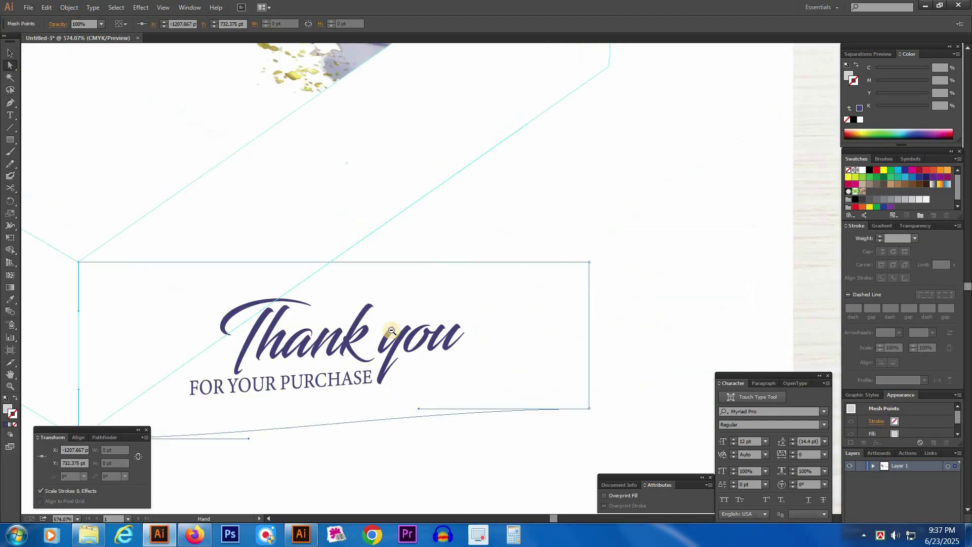
{"action": "key", "text": "ctrl+minus"}
{"action": "left_click_drag", "start_coordinate": [453, 267], "coordinate": [392, 343]}
Move the Thank you envelope's upper-right mesh point onto the top face's right corner and align its top-edge handles with the guide.
{"action": "left_click", "coordinate": [582, 329]}
{"action": "left_click_drag", "start_coordinate": [524, 366], "coordinate": [542, 61]}
{"action": "left_click_drag", "start_coordinate": [287, 321], "coordinate": [275, 247]}
{"action": "left_click_drag", "start_coordinate": [423, 59], "coordinate": [440, 126]}
Move the Thank you envelope's lower-right mesh point onto the right face's lower corner and align its bottom-edge handles with the guide.
{"action": "left_click_drag", "start_coordinate": [524, 423], "coordinate": [539, 193]}
{"action": "left_click_drag", "start_coordinate": [418, 186], "coordinate": [445, 248]}
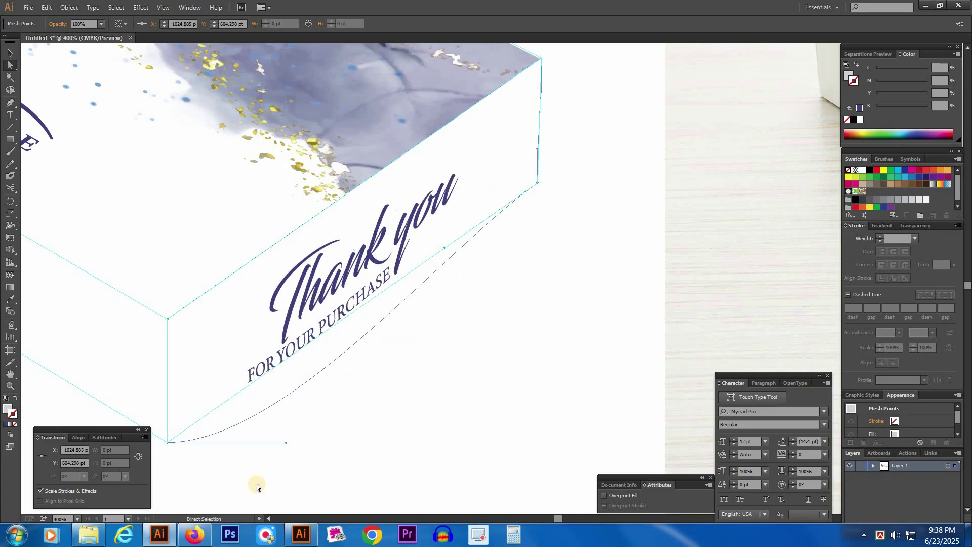
{"action": "left_click_drag", "start_coordinate": [286, 442], "coordinate": [259, 377]}
{"action": "left_click", "coordinate": [447, 384]}
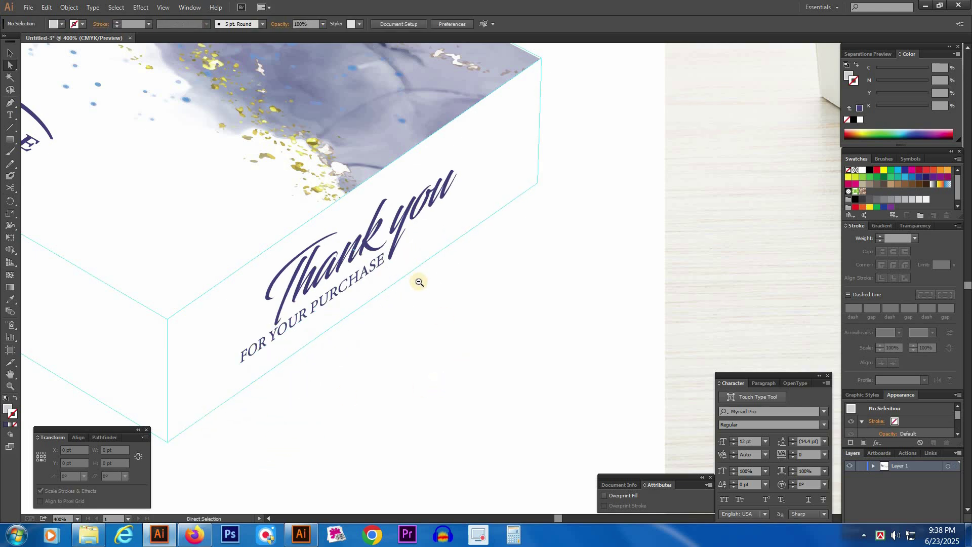
Hide the visible artwork envelopes so only the box guides remain.
{"action": "left_click", "coordinate": [418, 280], "text": "ctrl+alt"}
{"action": "key", "text": "ctrl+minus"}
{"action": "key", "text": "v"}
{"action": "key", "text": "ctrl+alt"}
{"action": "left_click_drag", "start_coordinate": [97, 87], "coordinate": [523, 405]}
{"action": "key", "text": "ctrl+3"}
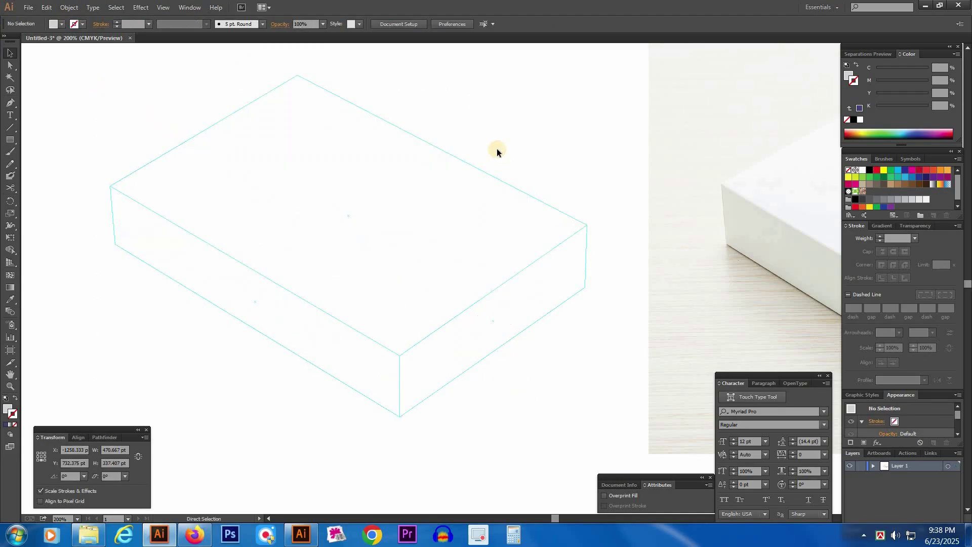
Unlock and release the box guides into ordinary paths, and show all the hidden artwork.
{"action": "right_click", "coordinate": [497, 150]}
{"action": "left_click", "coordinate": [542, 250]}
{"action": "left_click_drag", "start_coordinate": [109, 96], "coordinate": [560, 405]}
{"action": "key", "text": "ctrl+alt+5"}
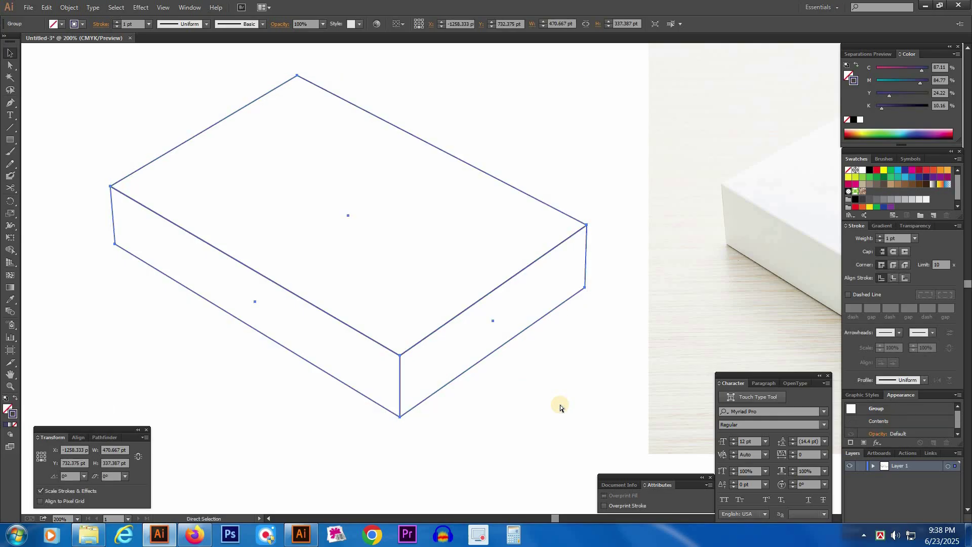
{"action": "key", "text": "ctrl+alt+3"}
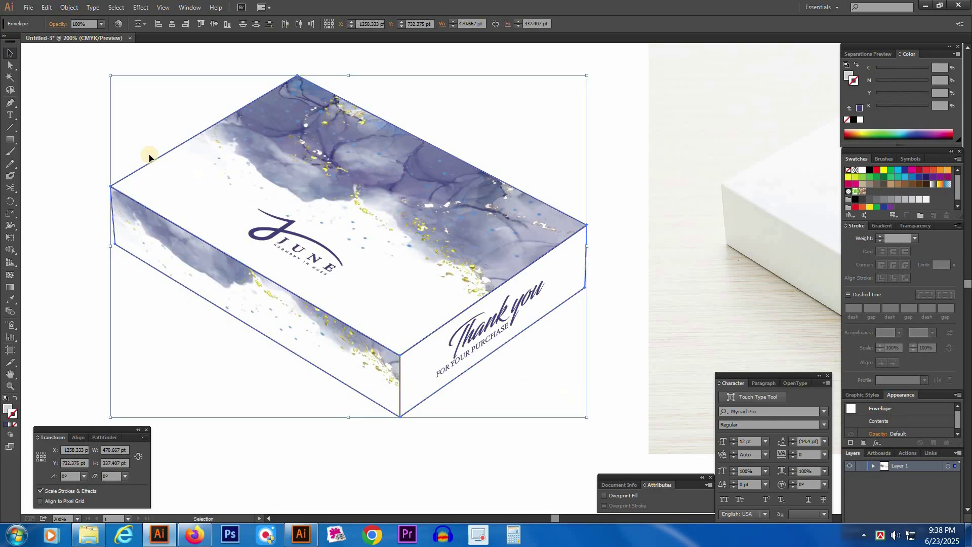
{"action": "left_click", "coordinate": [63, 137]}
Hide the JUNE, strip and Thank you envelopes, leaving only the box outline on the canvas.
{"action": "scroll", "coordinate": [412, 223], "scroll_direction": "right", "scroll_amount": 2}
{"action": "left_click", "coordinate": [409, 222]}
{"action": "key", "text": "ctrl+3"}
{"action": "left_click", "coordinate": [319, 346]}
{"action": "left_click", "coordinate": [451, 331], "text": "shift"}
{"action": "key", "text": "ctrl+3"}
{"action": "key", "text": "ctrl+alt+3"}
{"action": "key", "text": "ctrl+3"}
Give the box outline group a black 0.3 pt stroke and show all the hidden artwork.
{"action": "left_click_drag", "start_coordinate": [342, 311], "coordinate": [411, 386]}
{"action": "key", "text": "Tab"}
{"action": "key", "text": "Tab"}
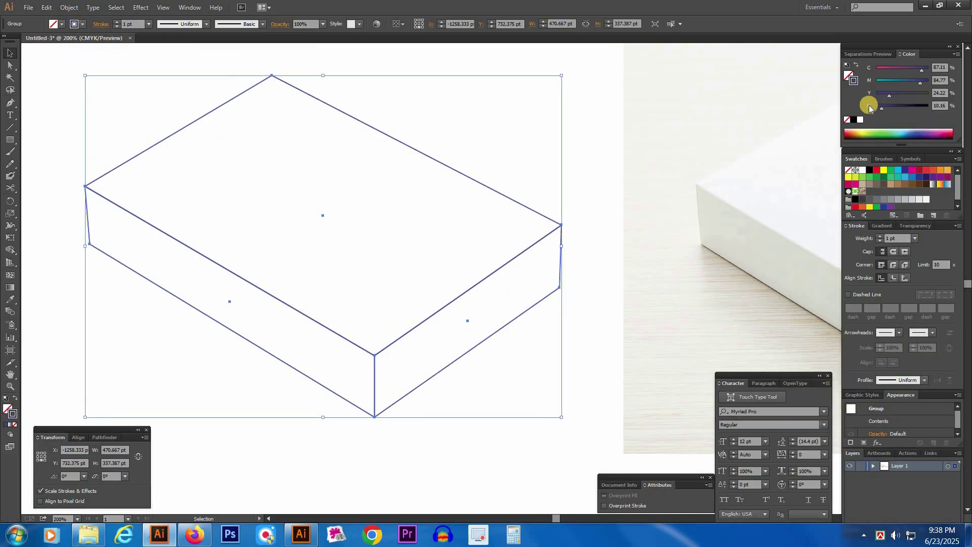
{"action": "left_click", "coordinate": [853, 120]}
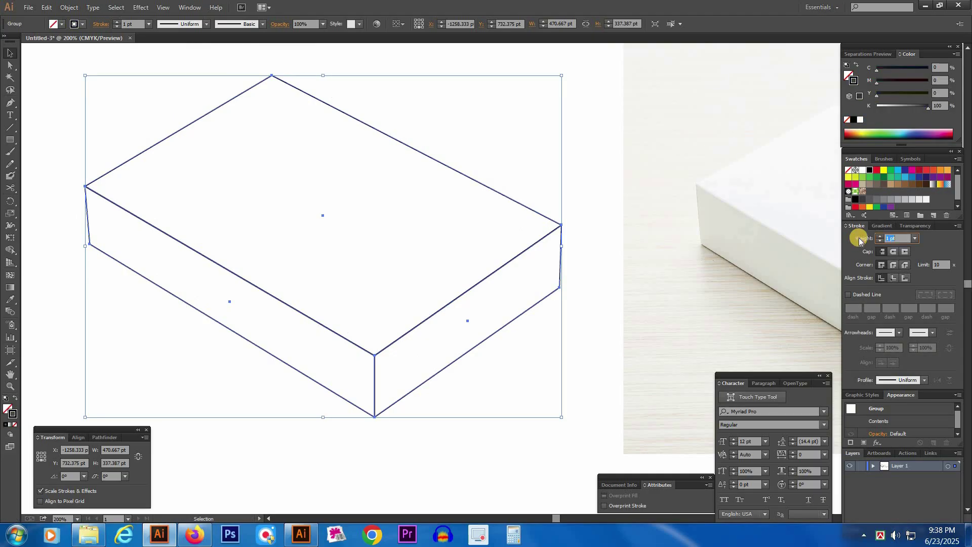
{"action": "type", "text": ".3"}
{"action": "key", "text": "Return"}
{"action": "left_click", "coordinate": [493, 120]}
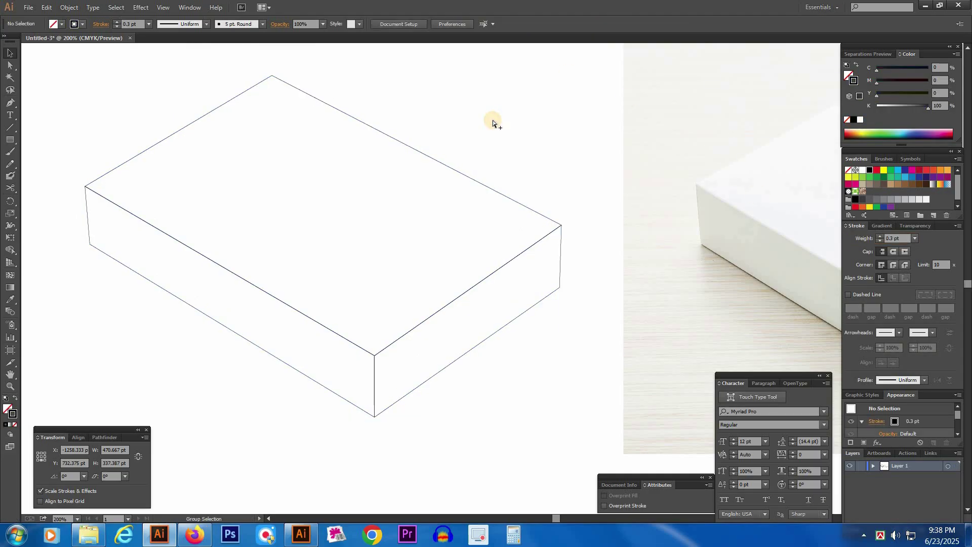
{"action": "key", "text": "ctrl+alt+3"}
{"action": "left_click", "coordinate": [457, 383]}
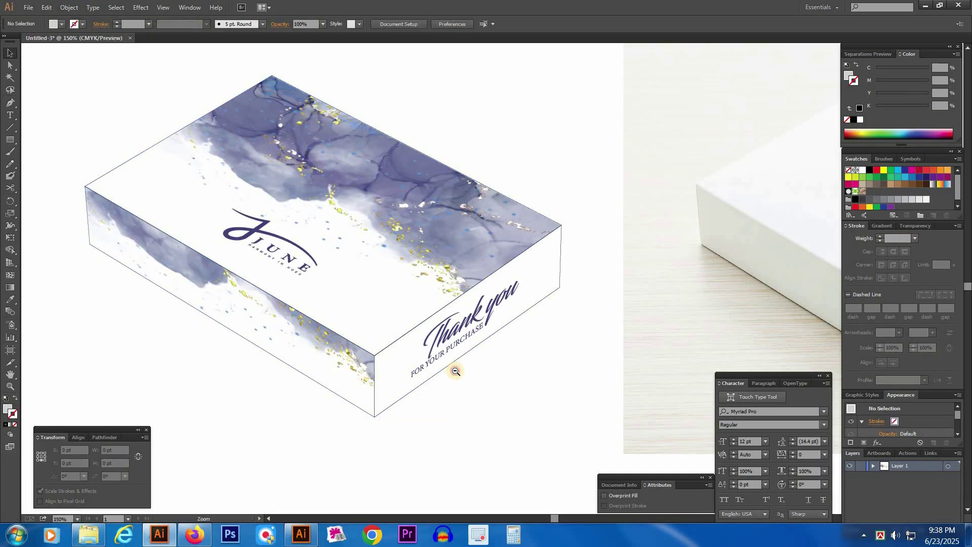
Hide the white box reference photo and bring the finished box mockup into close view.
{"action": "left_click", "coordinate": [454, 370], "text": "ctrl+alt"}
{"action": "left_click_drag", "start_coordinate": [394, 413], "coordinate": [419, 348]}
{"action": "left_click", "coordinate": [552, 291]}
{"action": "left_click", "coordinate": [566, 288]}
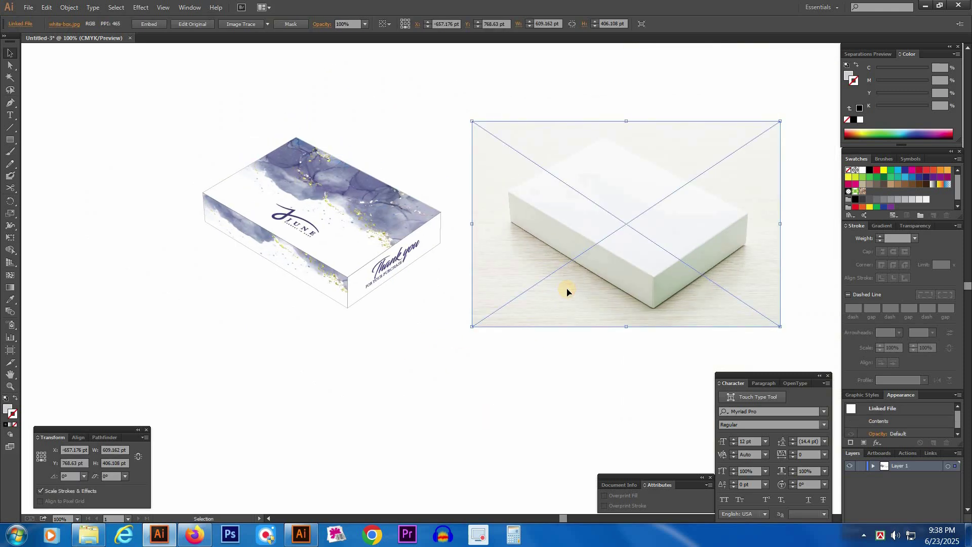
{"action": "key", "text": "ctrl+3"}
{"action": "left_click_drag", "start_coordinate": [148, 92], "coordinate": [498, 343]}
{"action": "mouse_move", "coordinate": [519, 293]}
{"action": "left_mouse_down"}
{"action": "mouse_move", "coordinate": [531, 284]}
{"action": "mouse_move", "coordinate": [508, 280]}
{"action": "mouse_move", "coordinate": [523, 280]}
{"action": "left_mouse_up"}
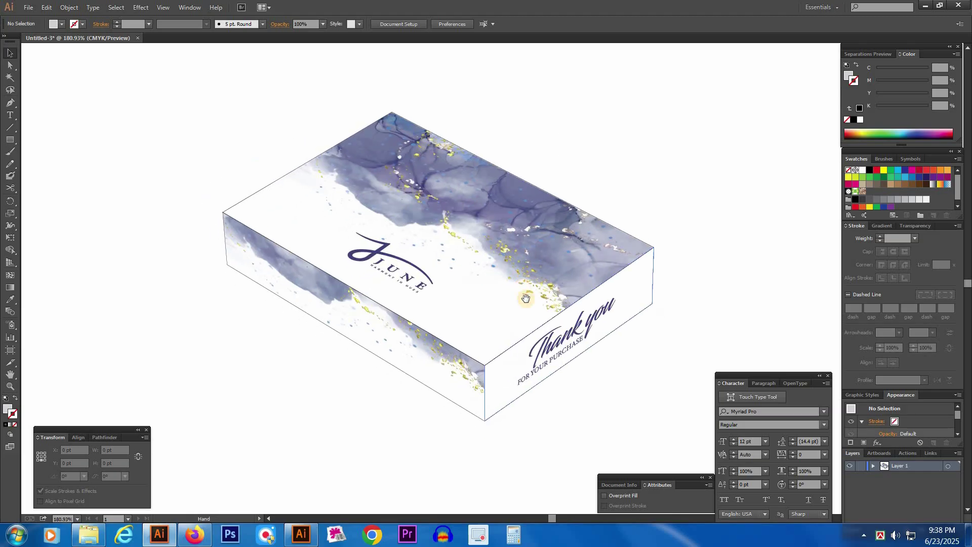